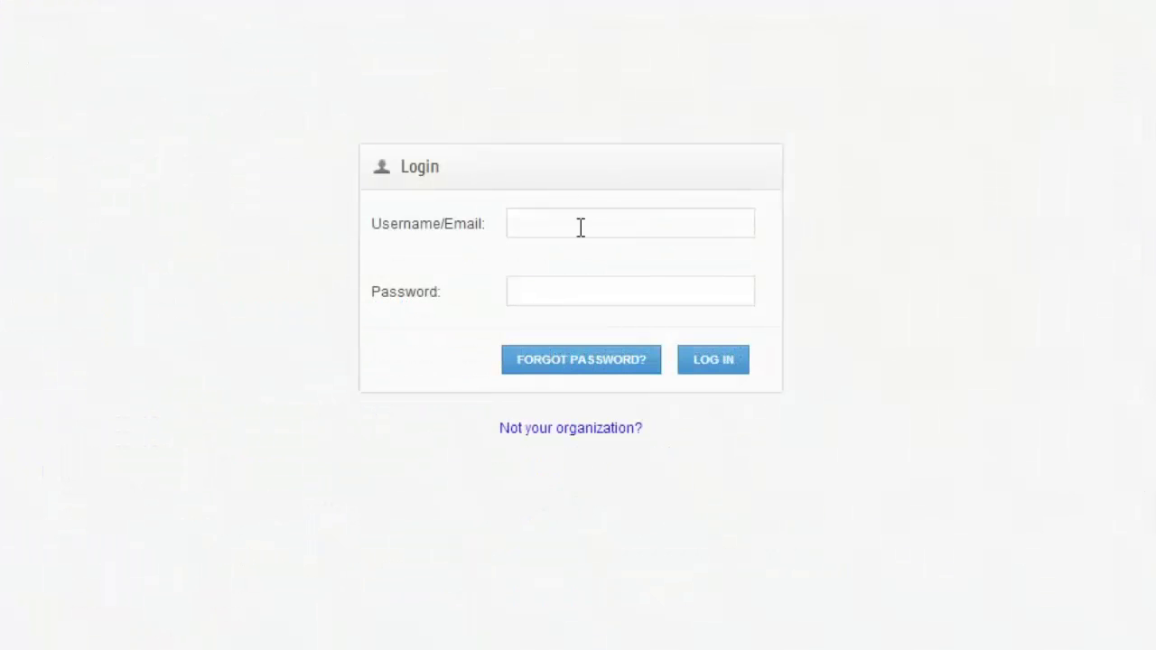
Enter the account e-mail in the Username field to begin signing in.
left_click(580, 227)
key("Tab")
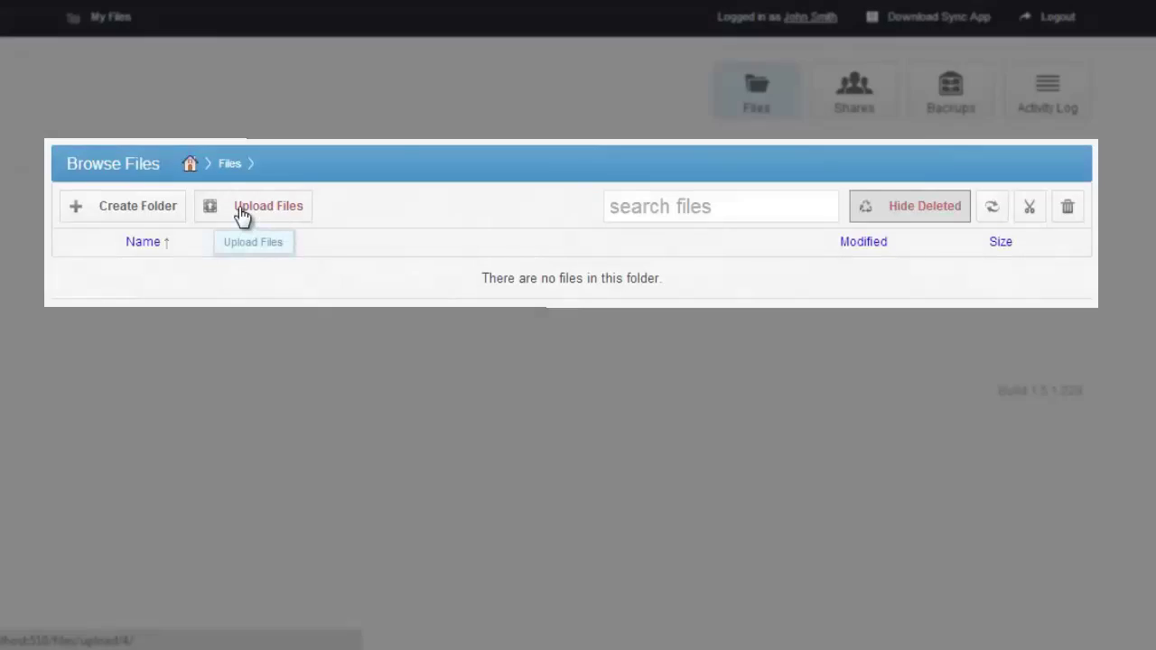
Upload TheLeanEntrepreneur1.15.2013.pdf from the computer into Files.
left_click(242, 215)
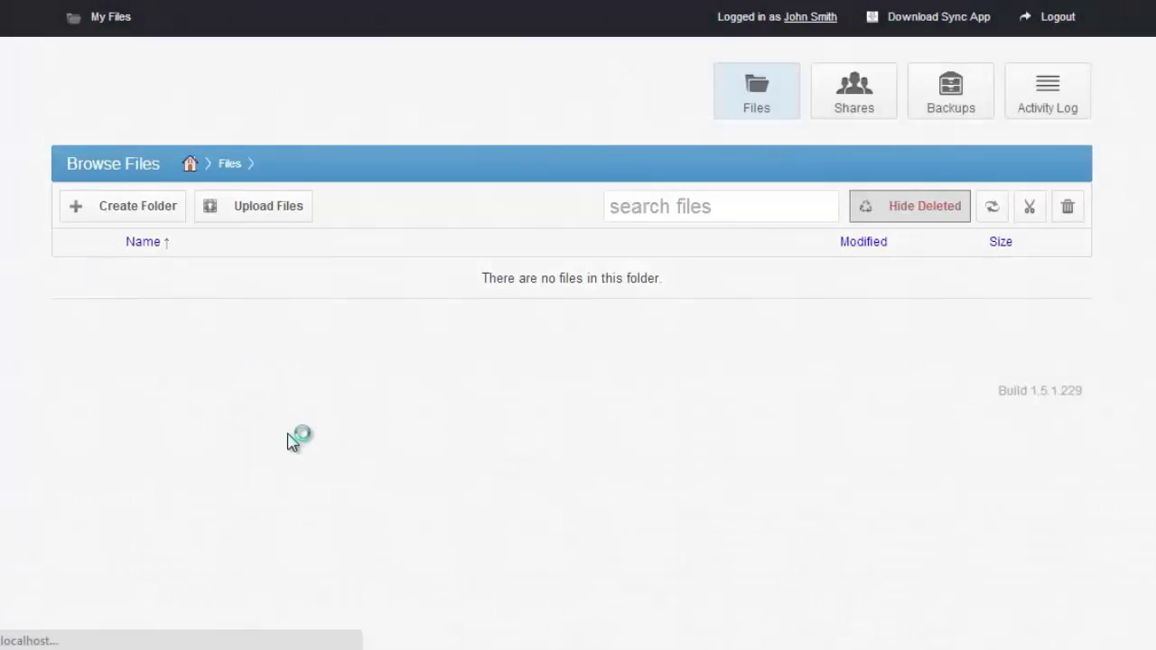
left_click(97, 448)
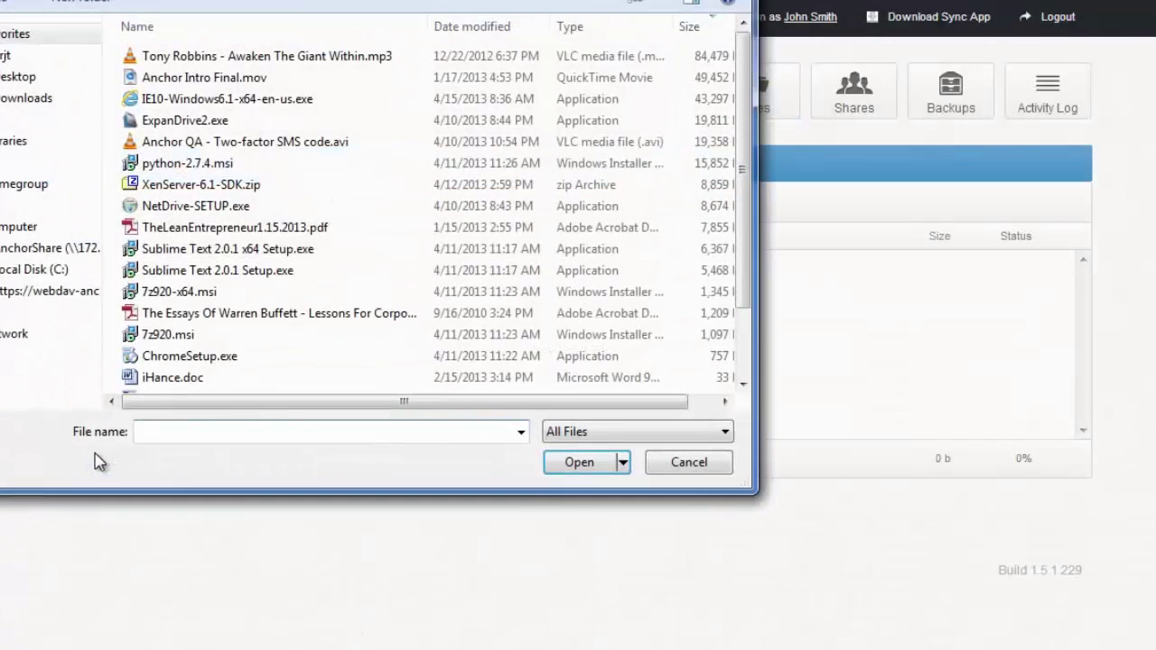
double_click(308, 228)
left_click(193, 463)
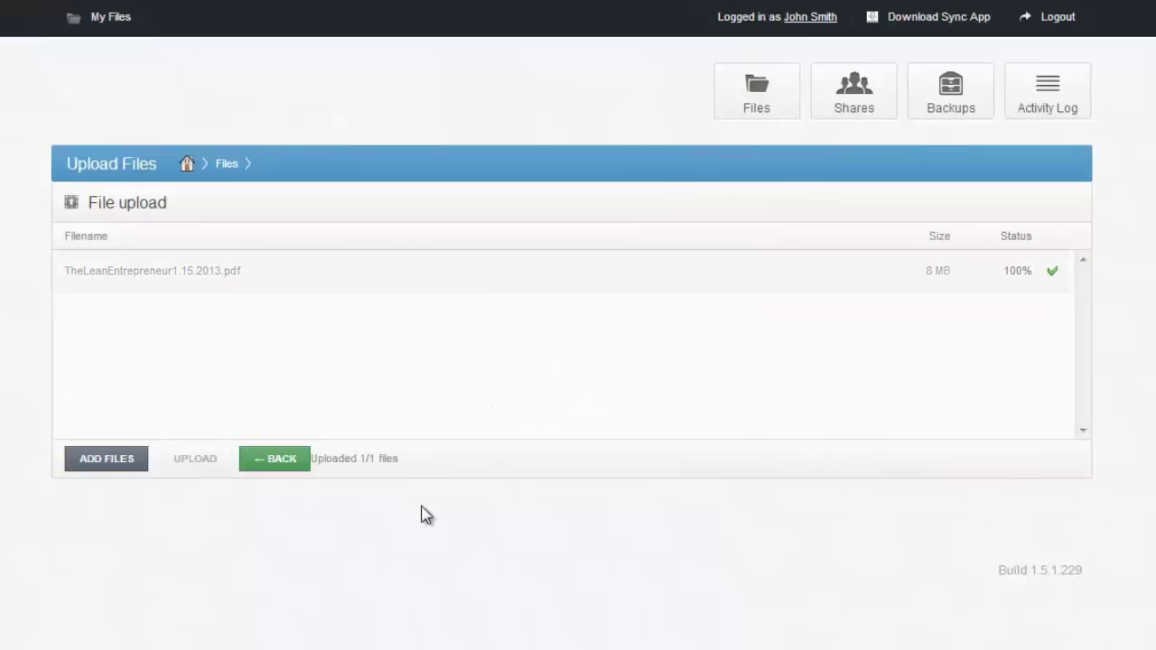
Back in the Files list, view the PDF's revision history.
left_click(277, 468)
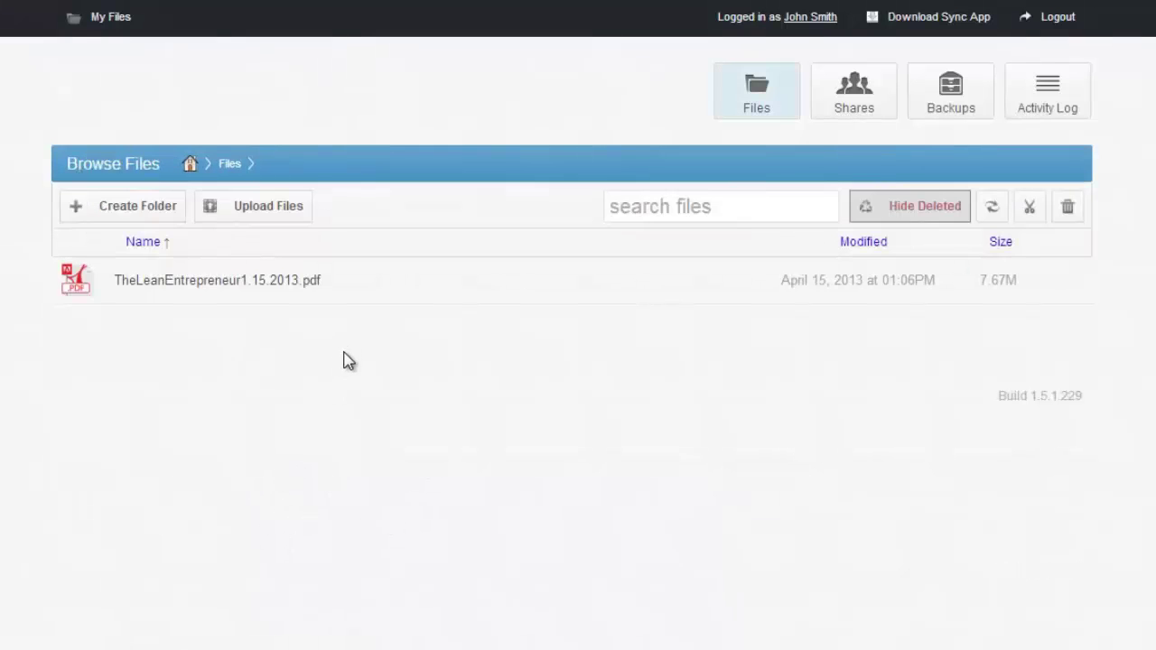
right_click(334, 283)
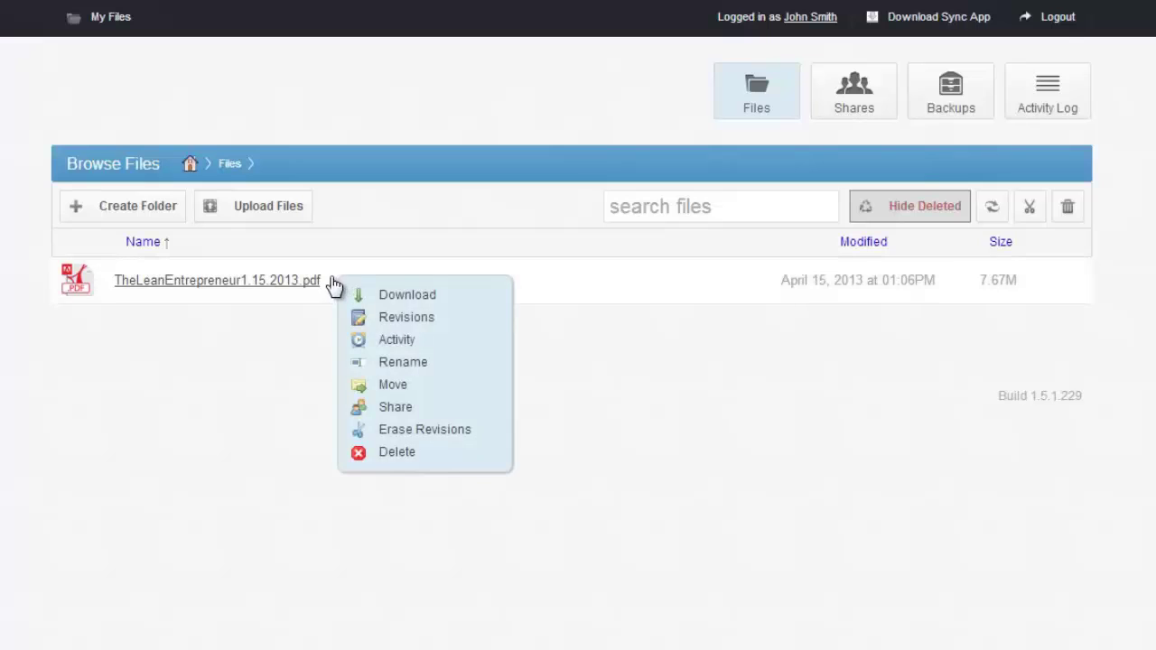
left_click(408, 321)
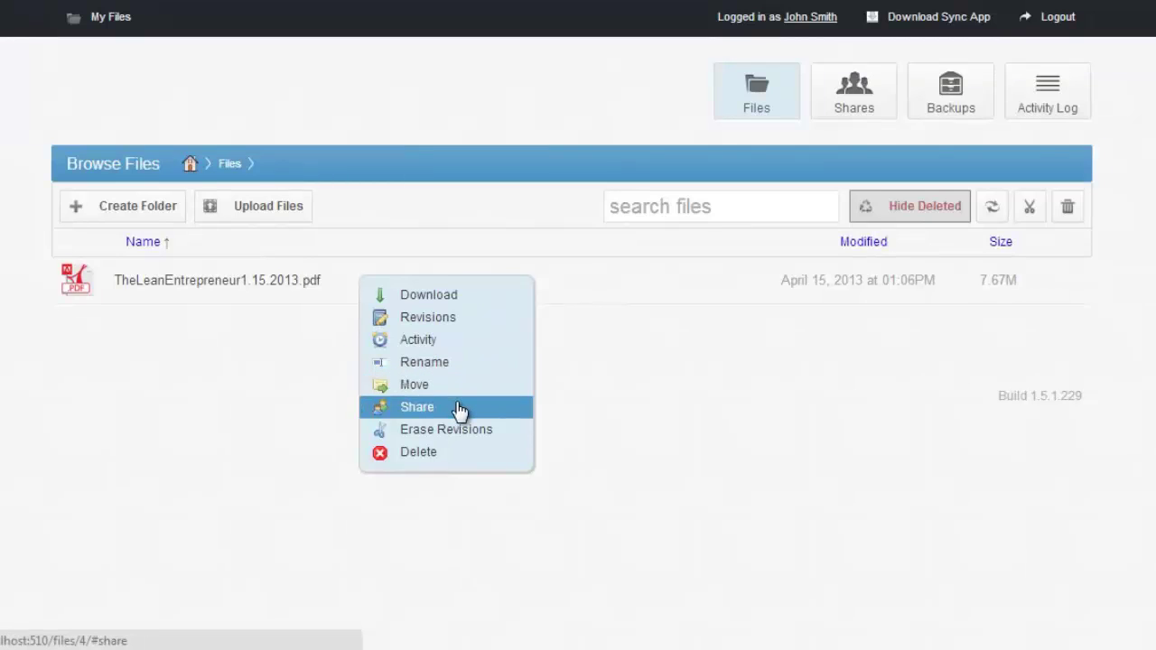
Share the PDF with two recipients' e-mails, expiring 2013-04-16, with message 'Shared!'.
left_click(459, 408)
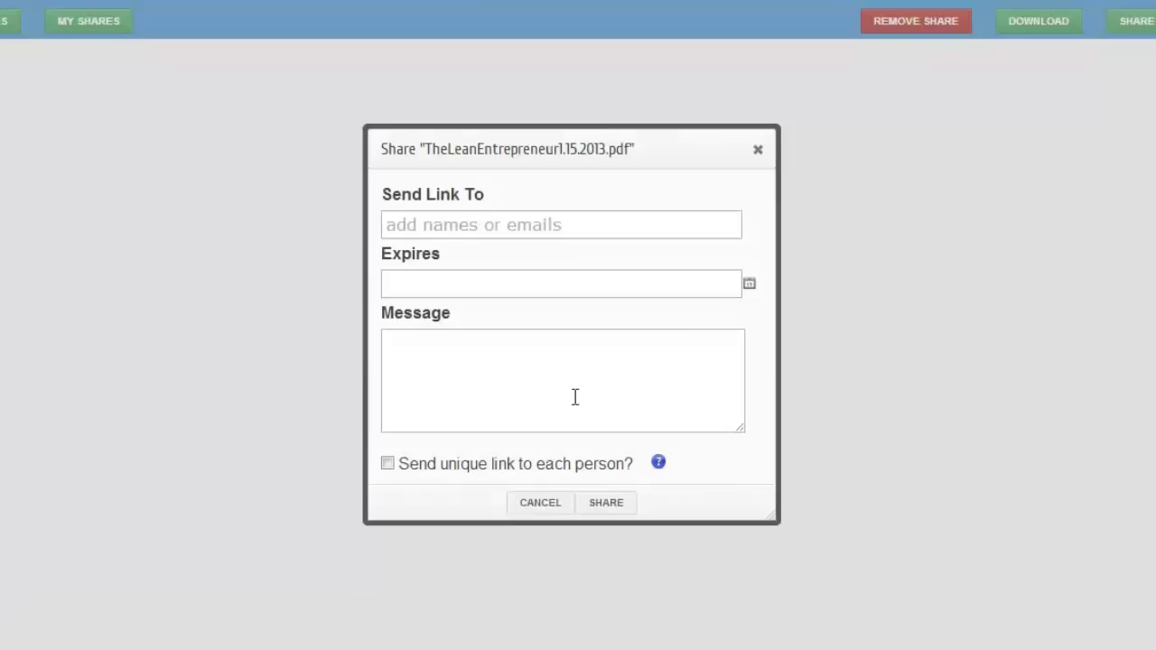
left_click(541, 224)
key("Tab")
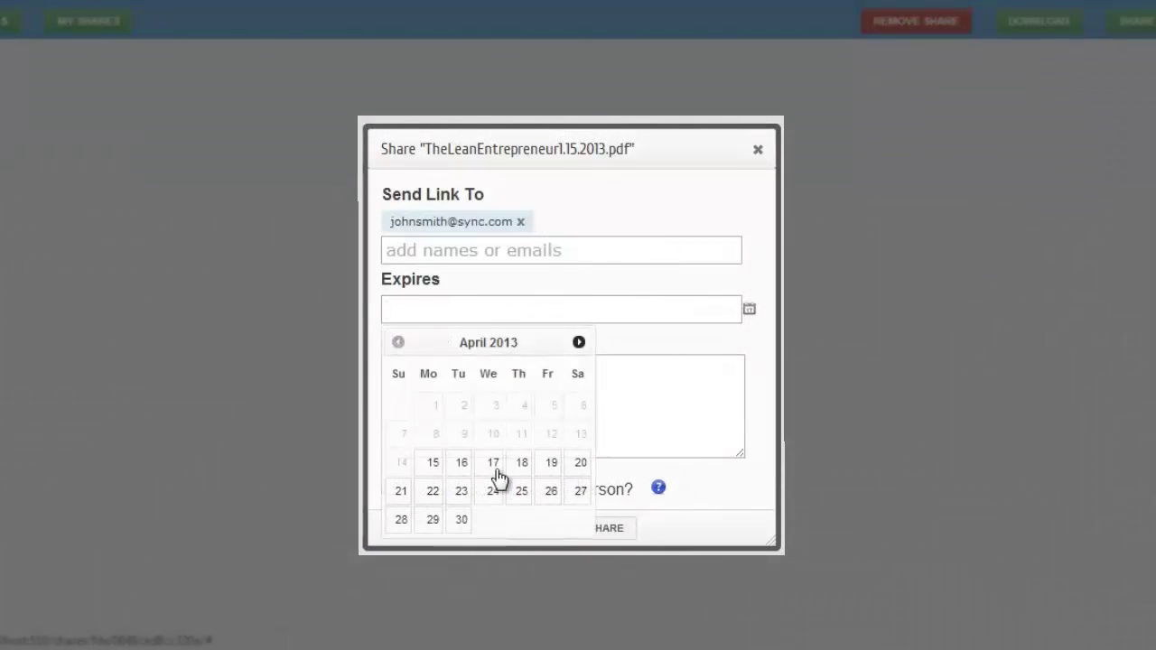
left_click(461, 465)
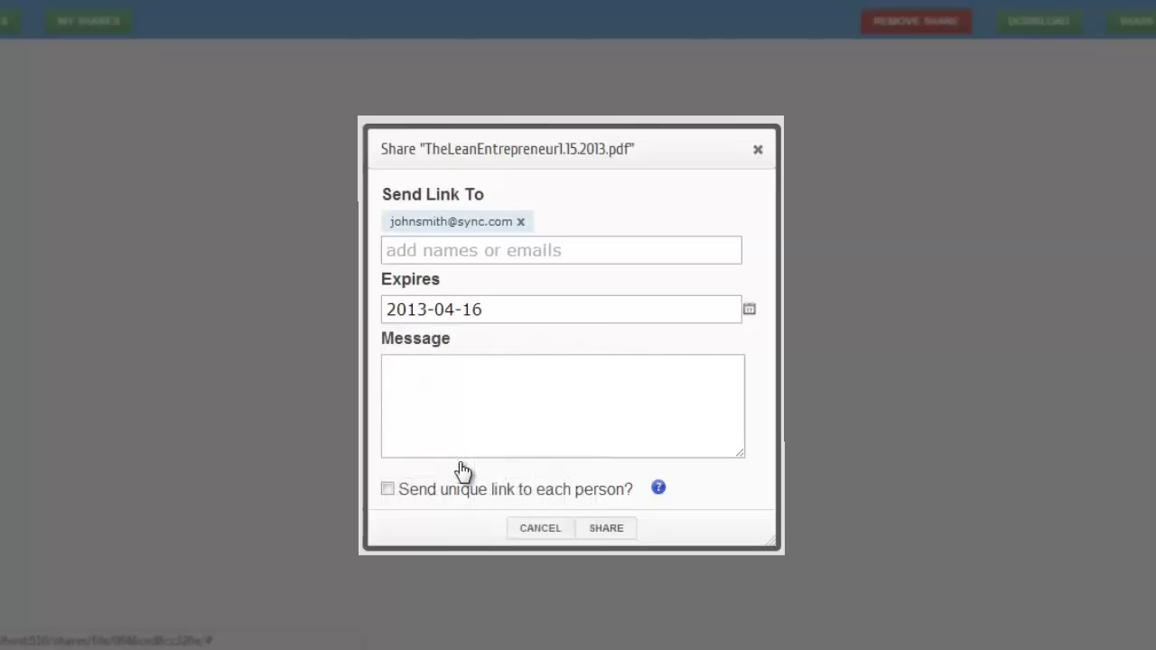
left_click(504, 431)
type("Shared!")
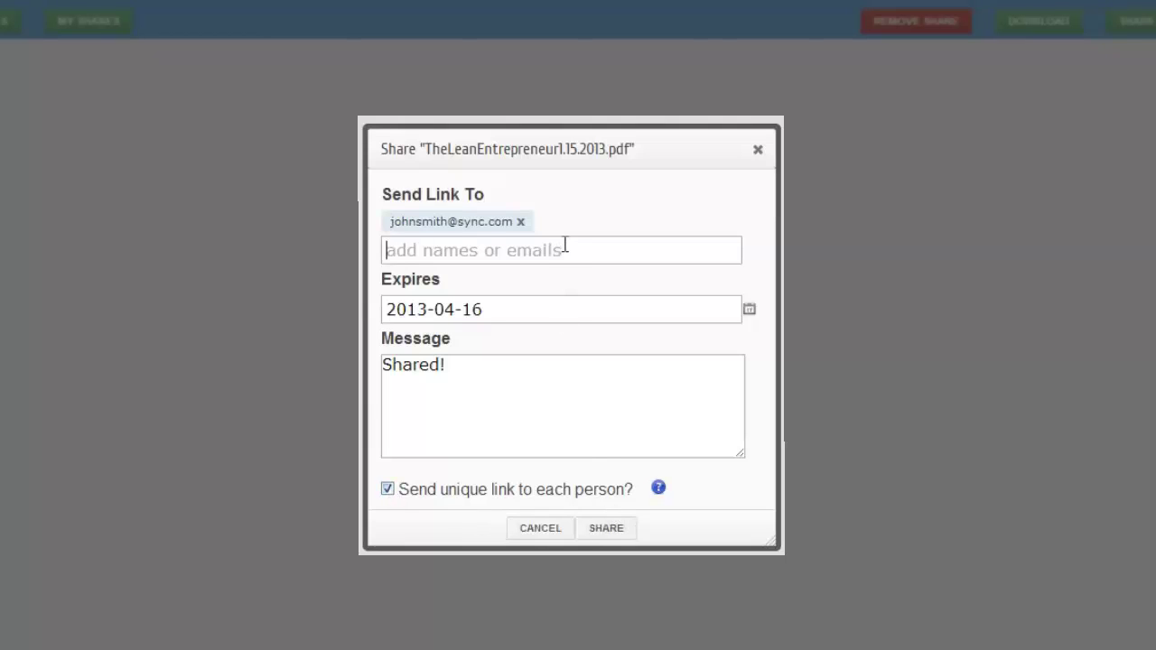
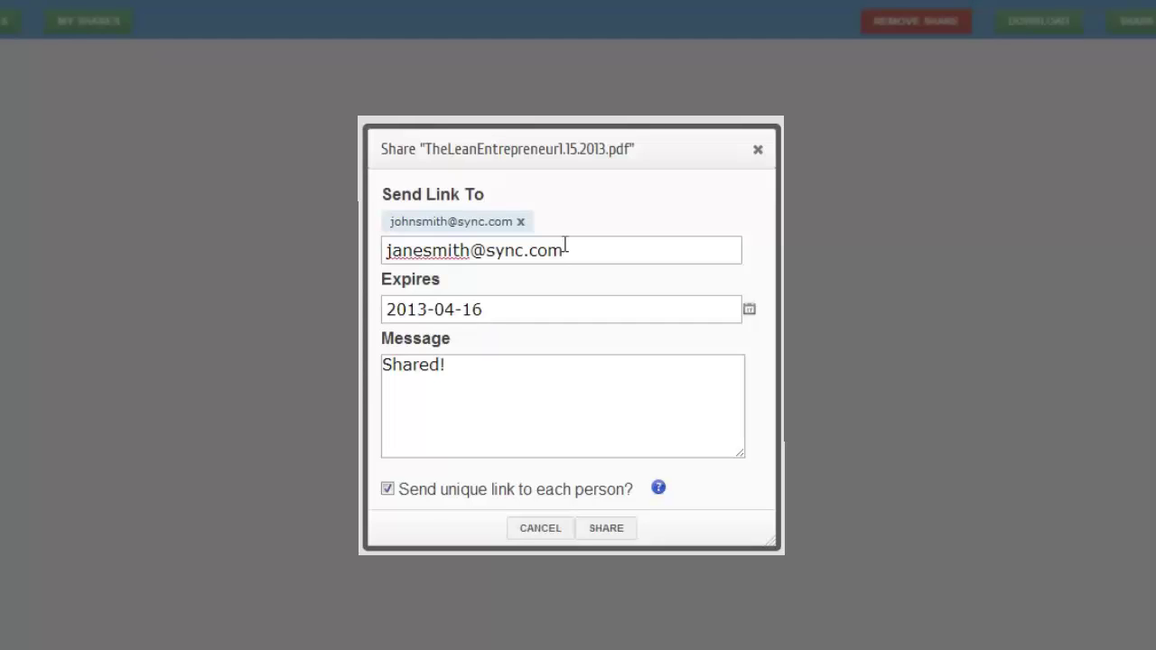
left_click(605, 531)
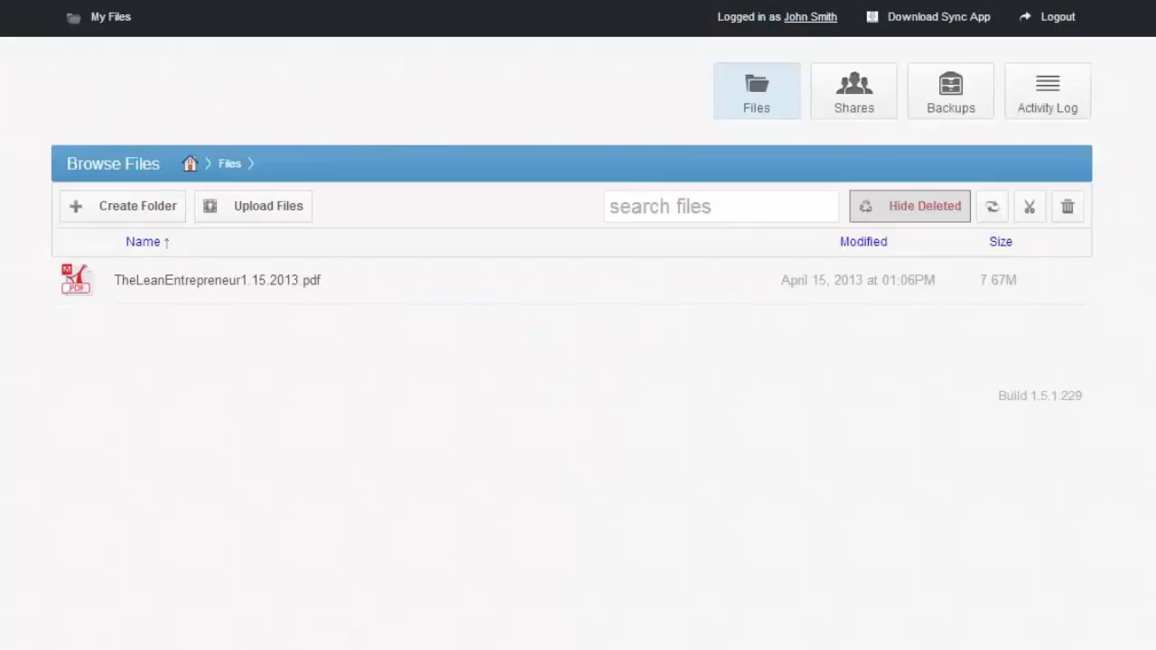
Create a folder named Archive in Files and share it.
left_click(113, 208)
type("Archive")
key("Return")
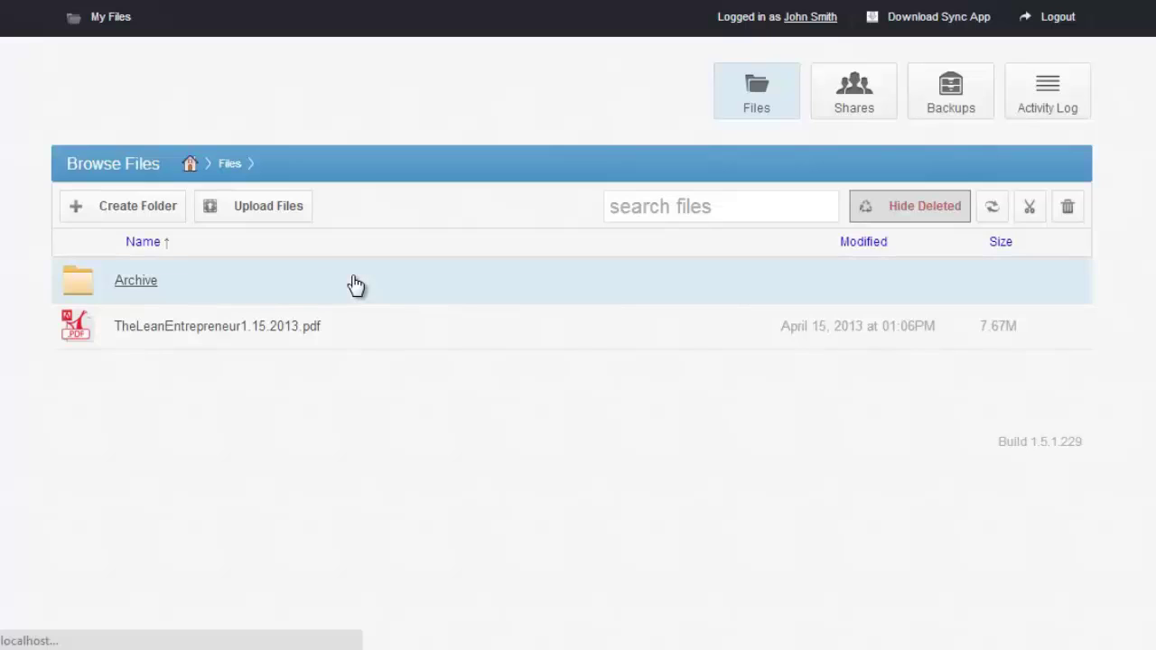
right_click(281, 293)
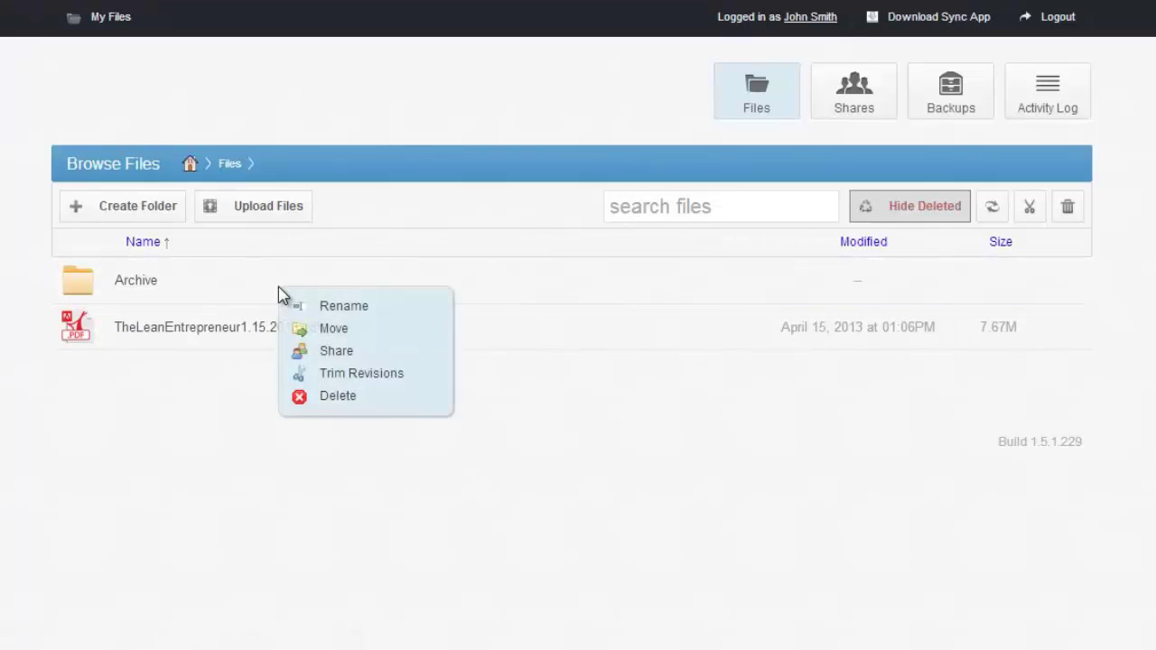
left_click(341, 351)
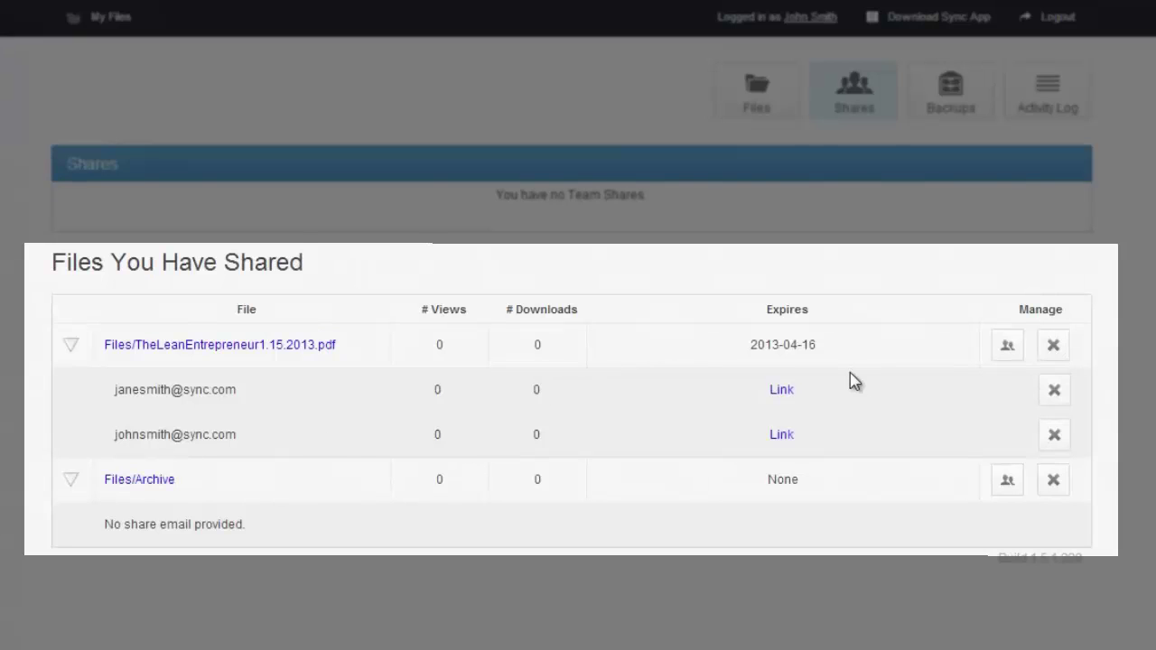
right_click(782, 397)
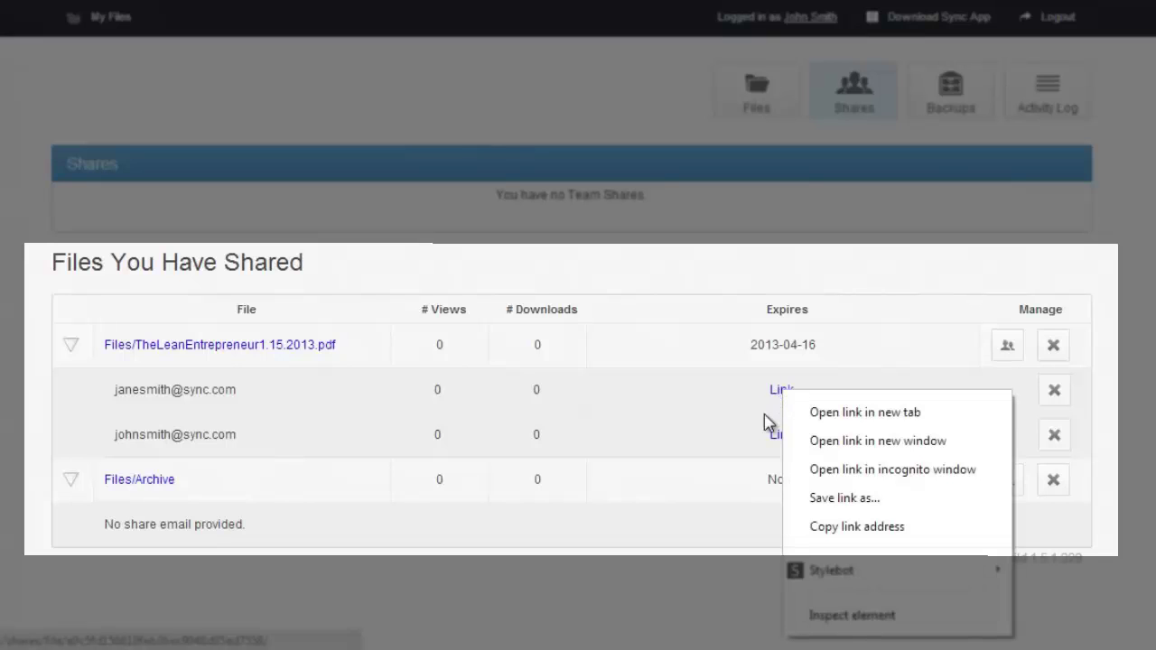
left_click(848, 526)
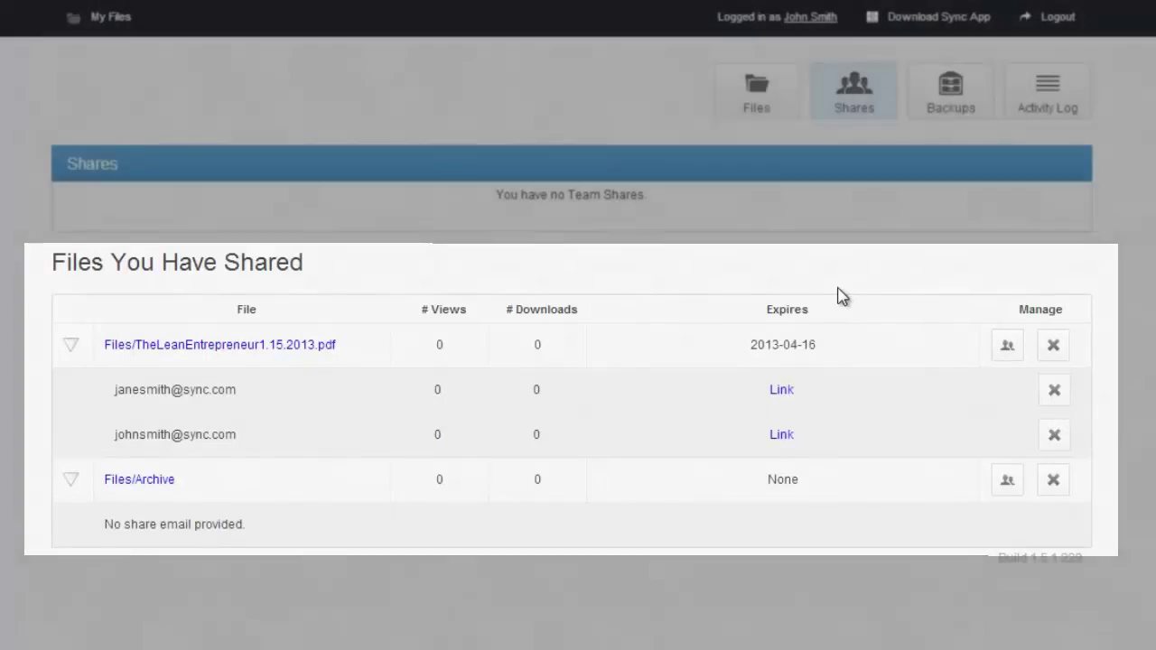
left_click(924, 96)
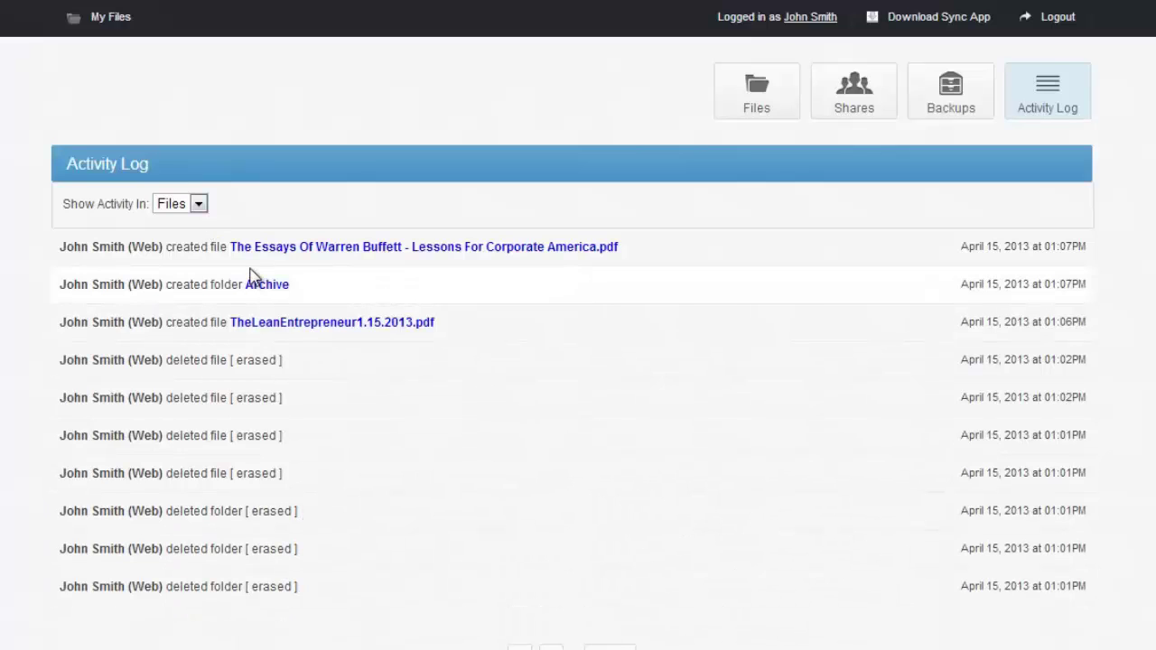
Return from the Activity Log to the Files list.
left_click(785, 106)
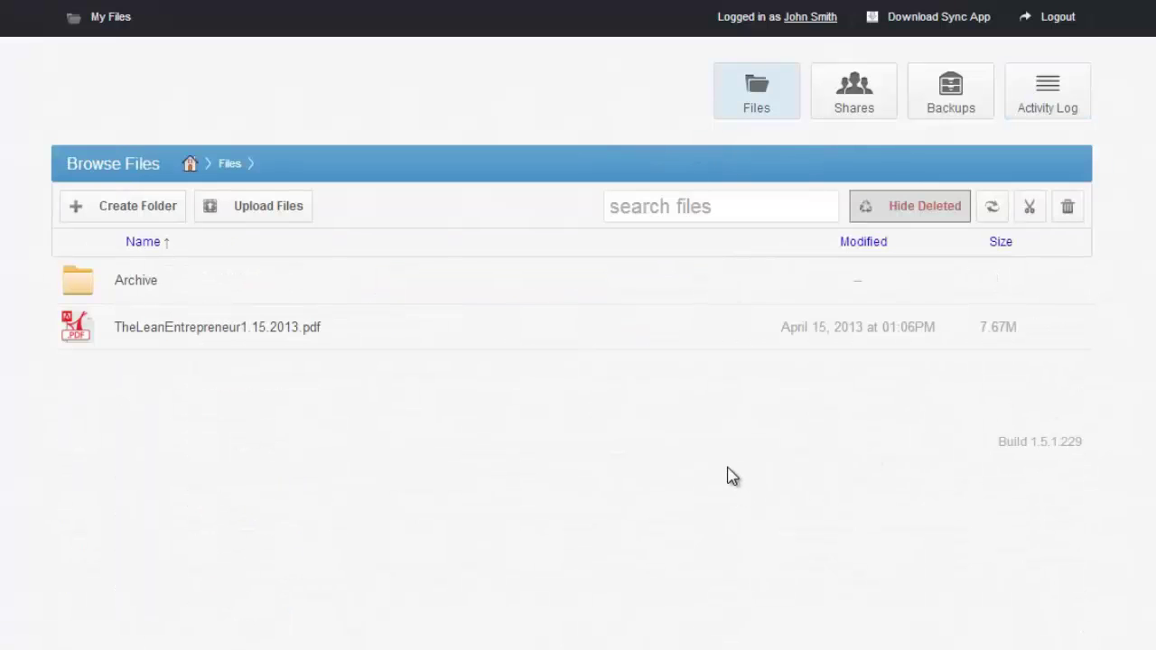
right_click(385, 336)
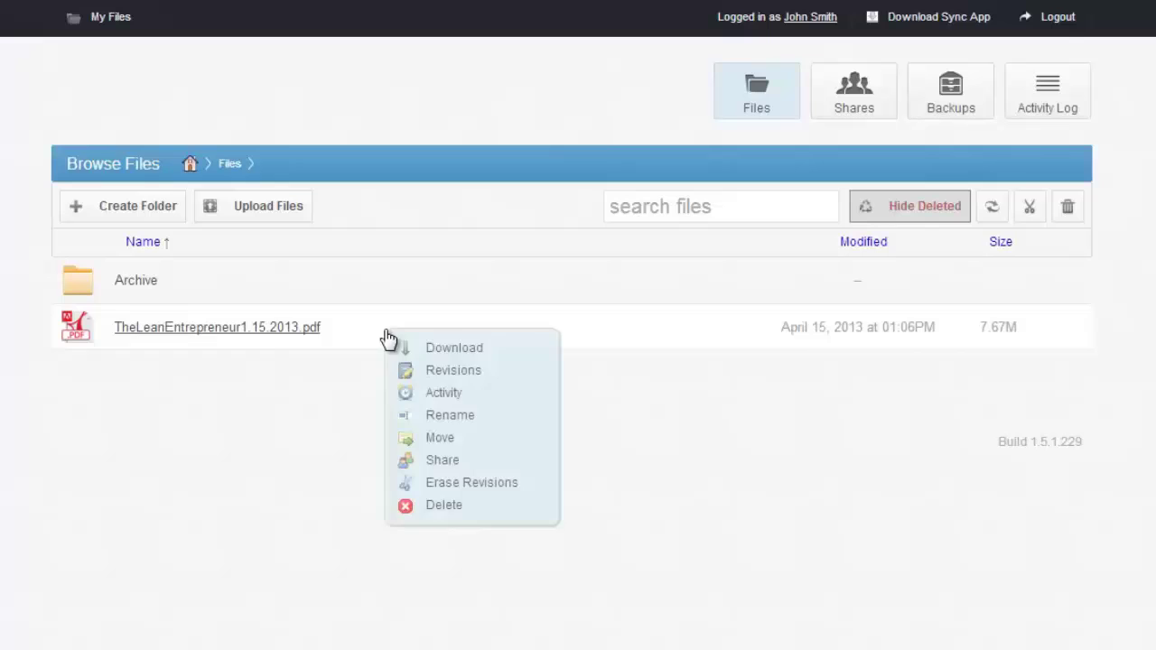
left_click(468, 512)
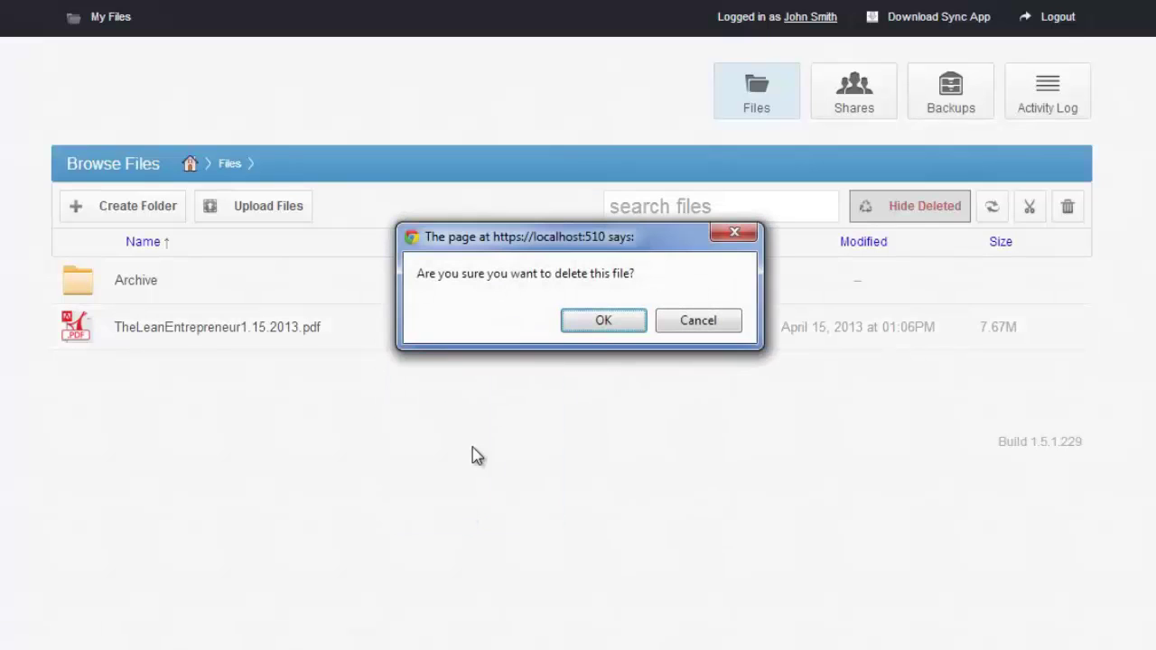
left_click(610, 323)
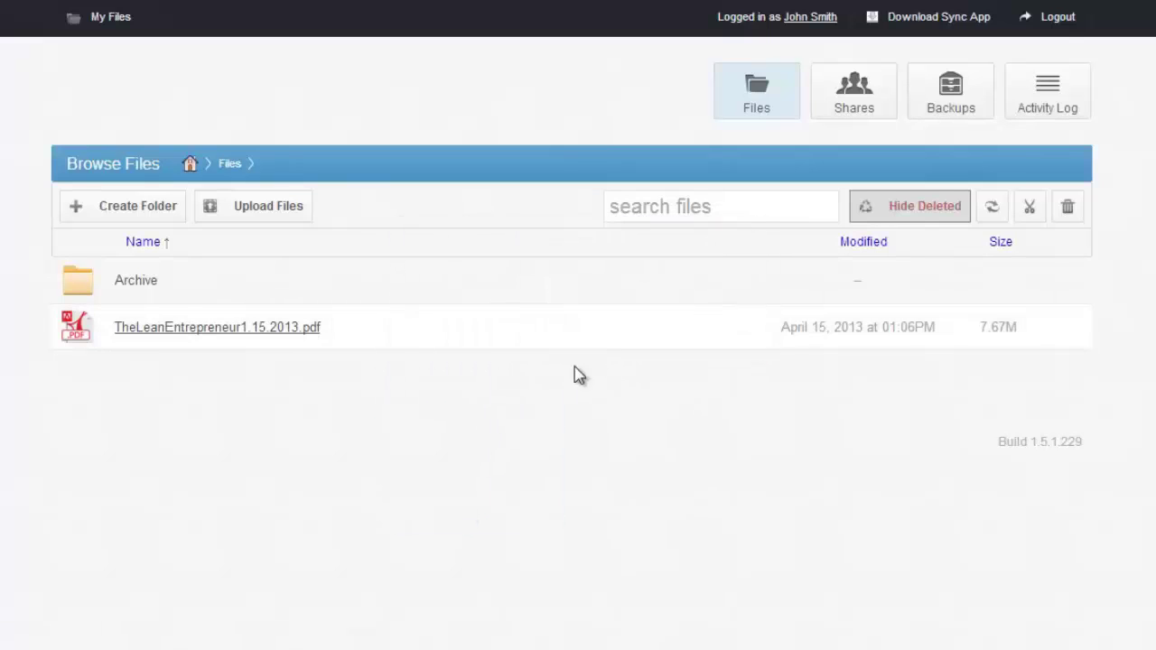
left_click(411, 331)
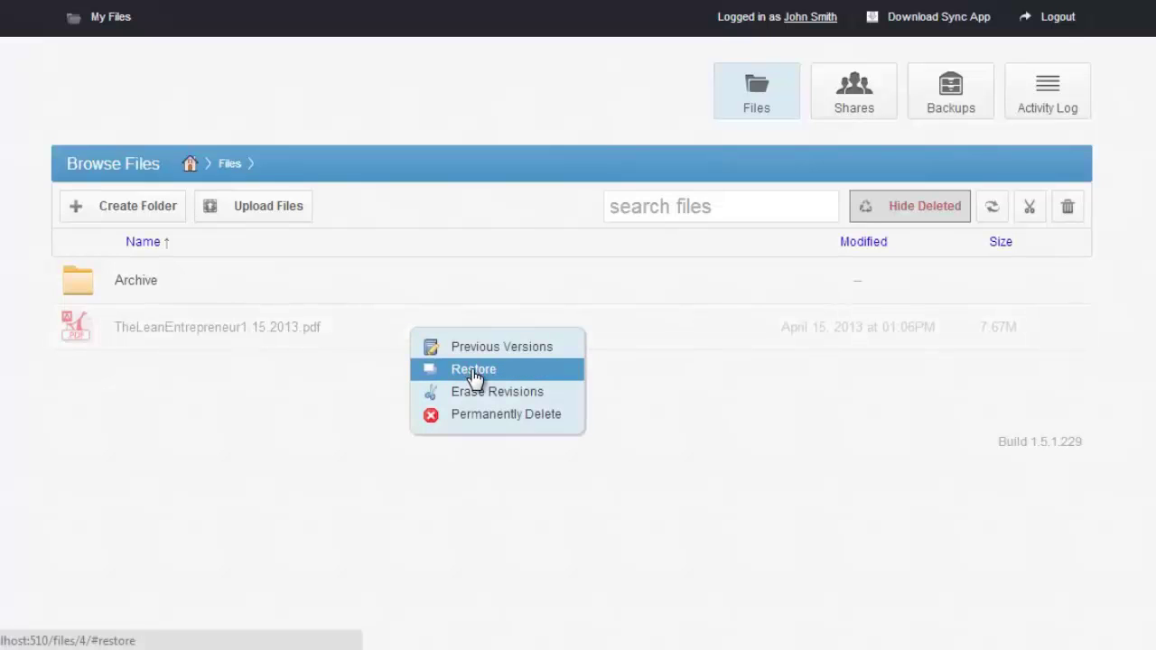
left_click(471, 370)
left_click(405, 341)
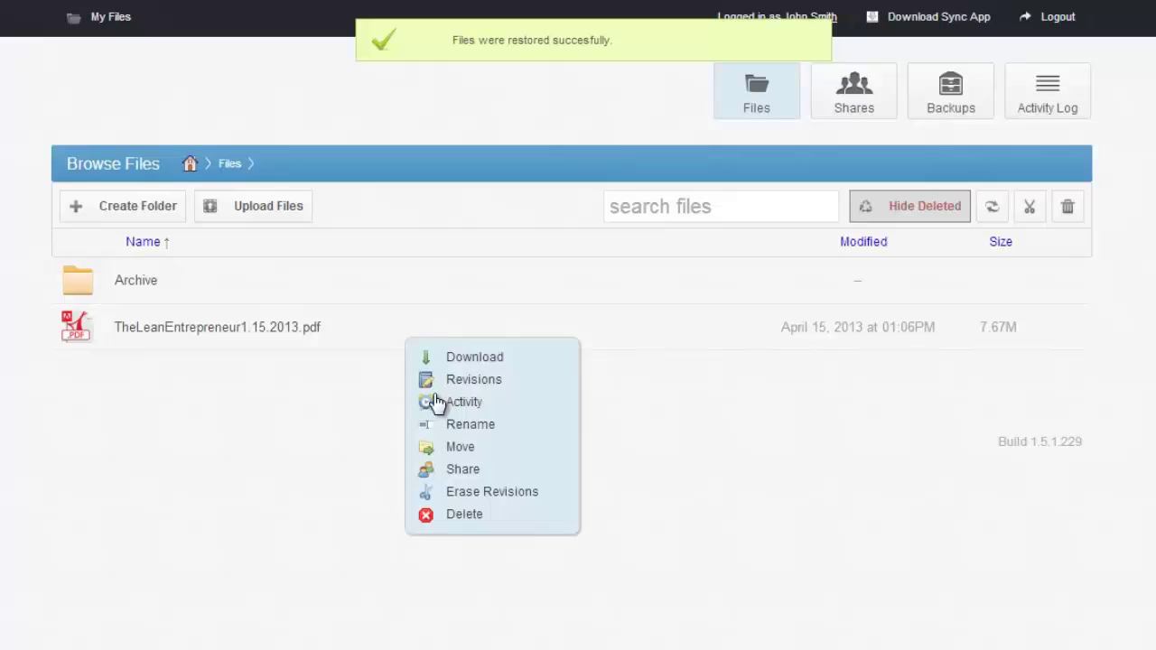
left_click(479, 518)
left_click(565, 322)
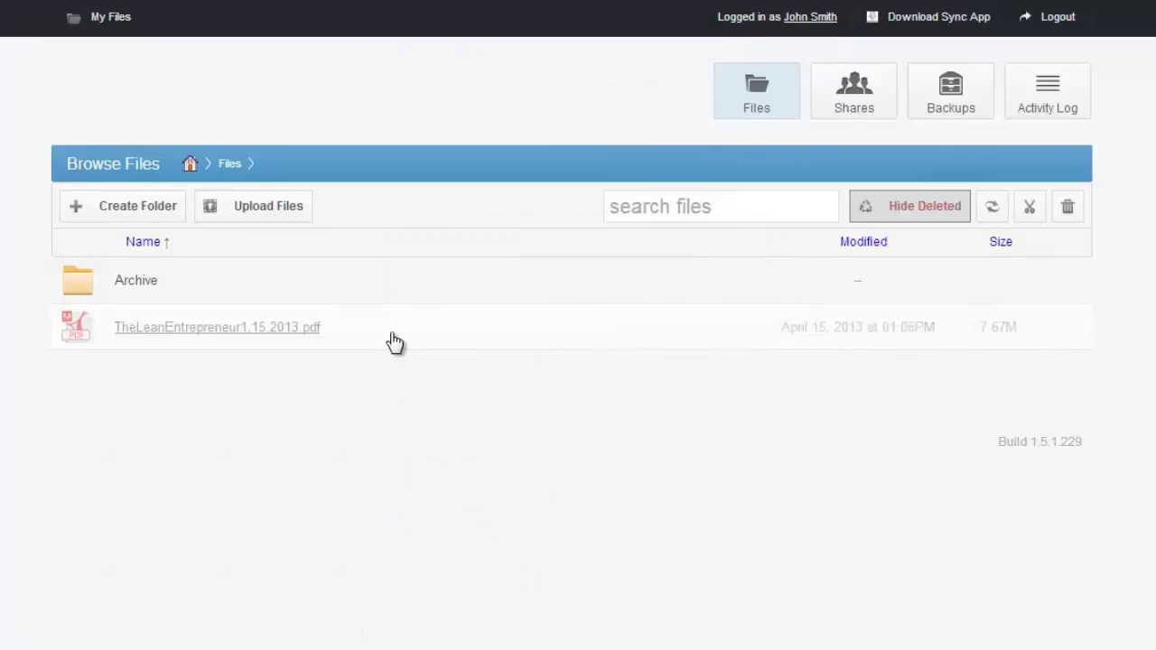
left_click(396, 342)
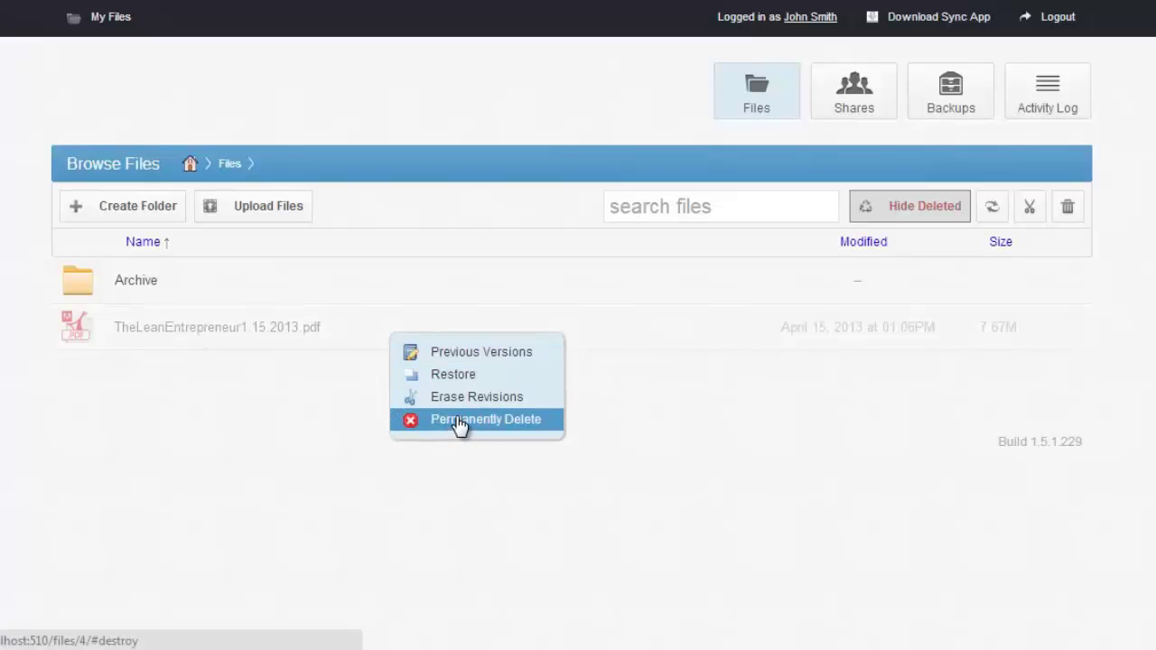
left_click(992, 208)
left_click(601, 320)
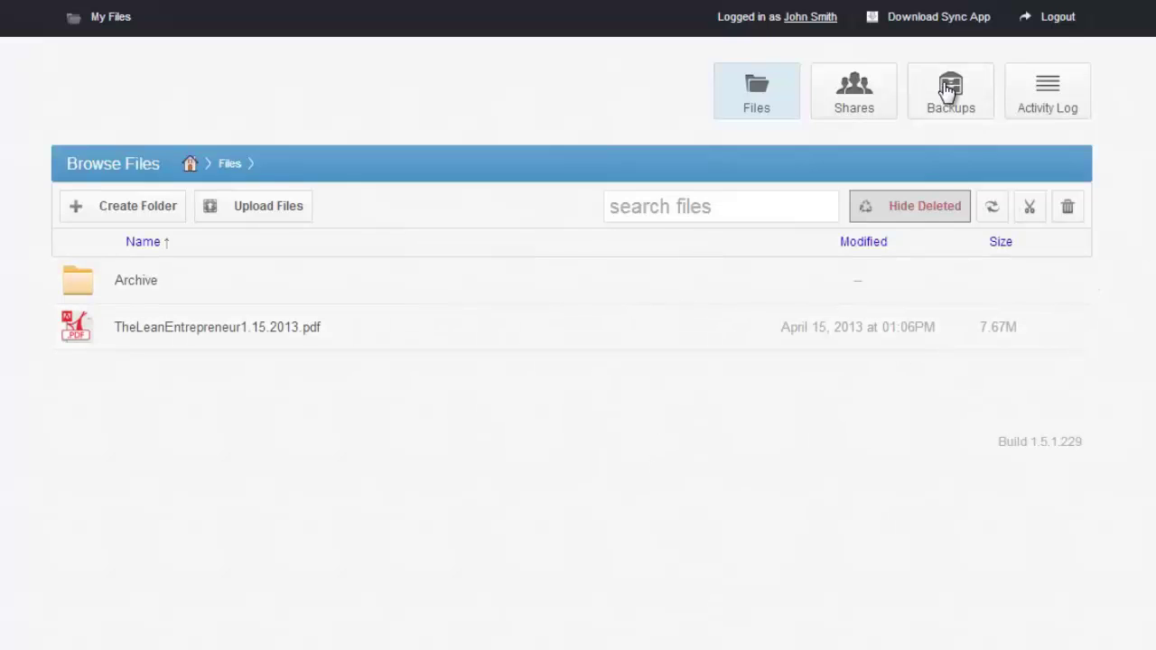
Download the Windows Agent installer from the Download Sync App page.
left_click(940, 30)
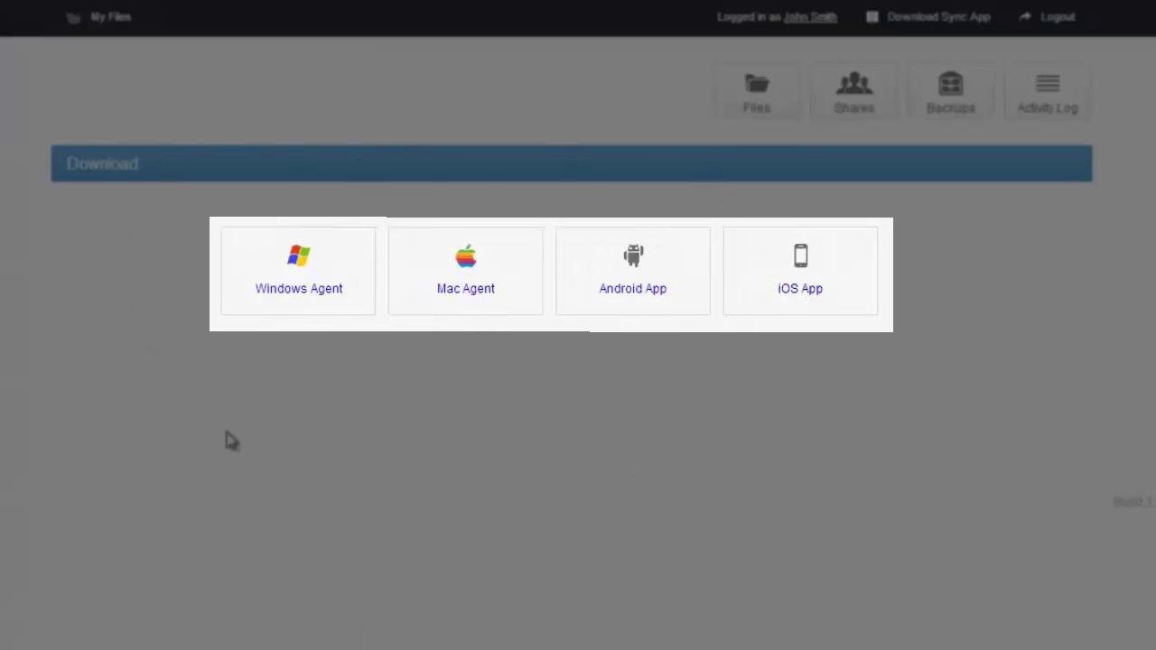
left_click(331, 303)
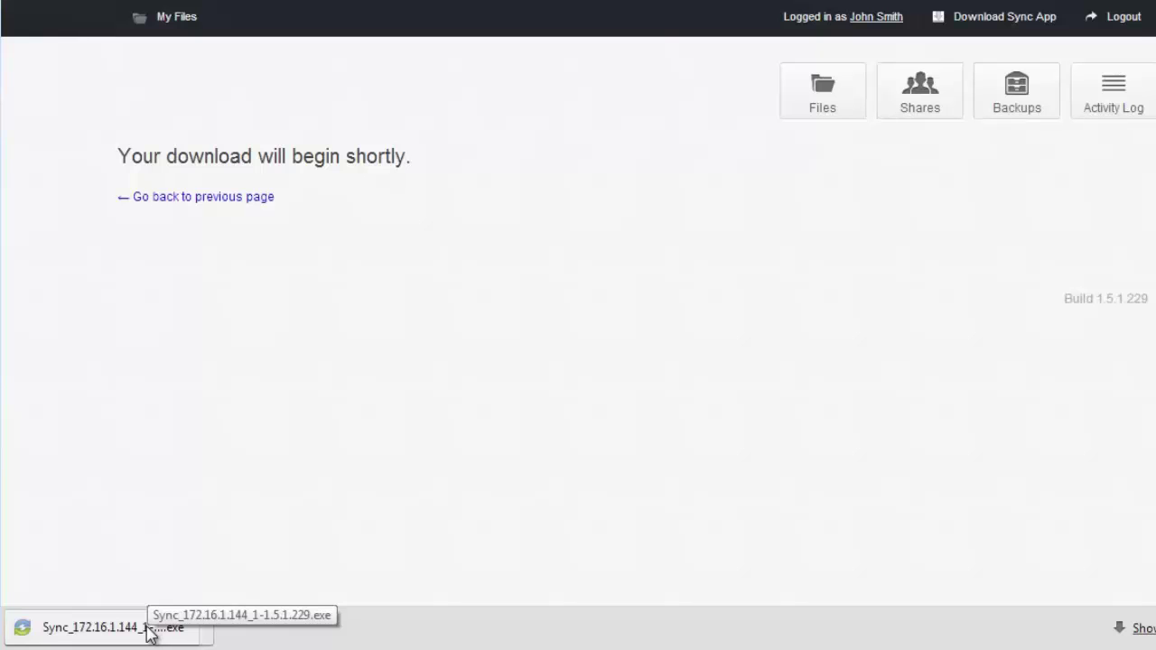
Run Sync_172.16.1.144_1-1.5.1.229.exe and install Synced Tool, accepting the license and default folder.
left_click(150, 635)
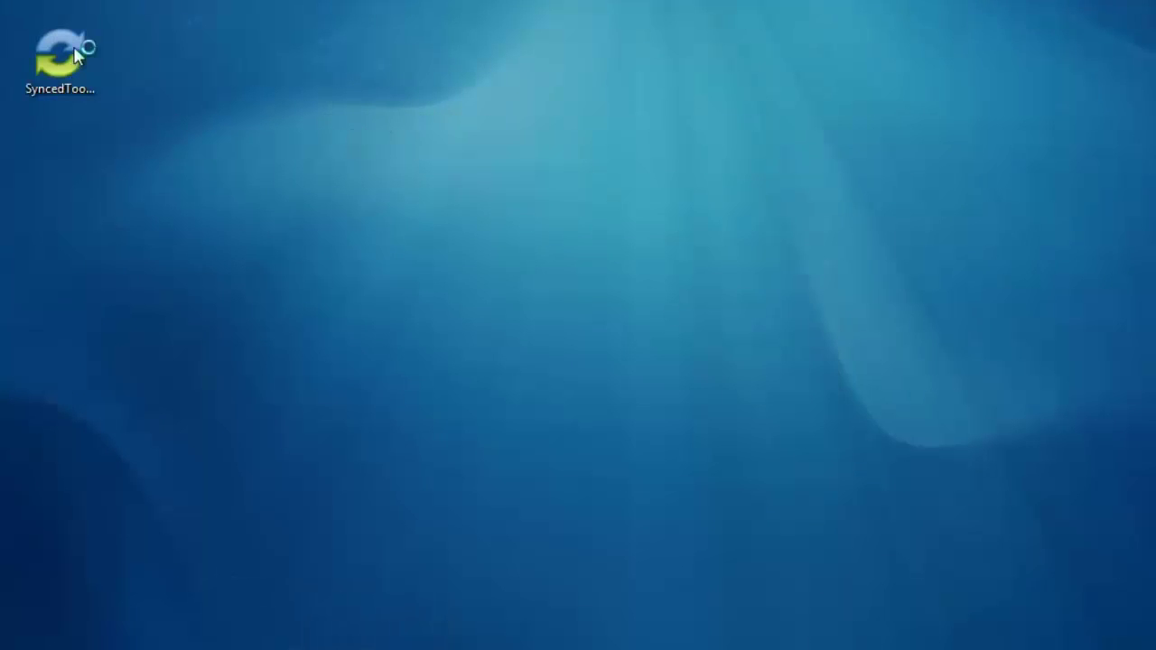
left_click(683, 318)
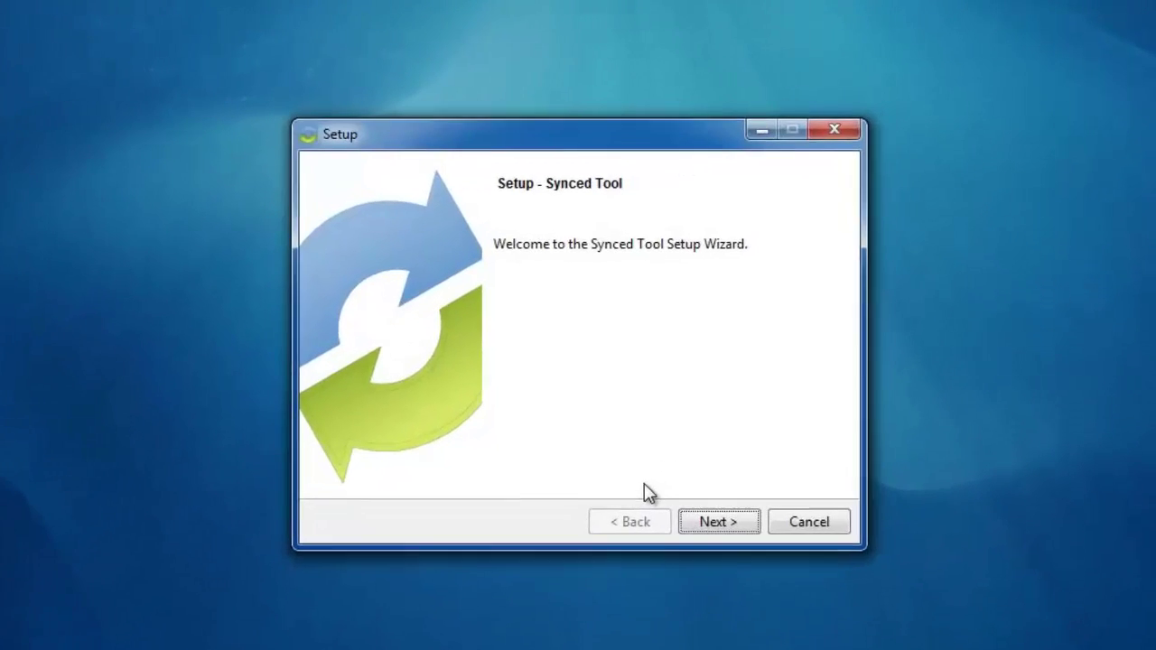
left_click(746, 475)
left_click(607, 468)
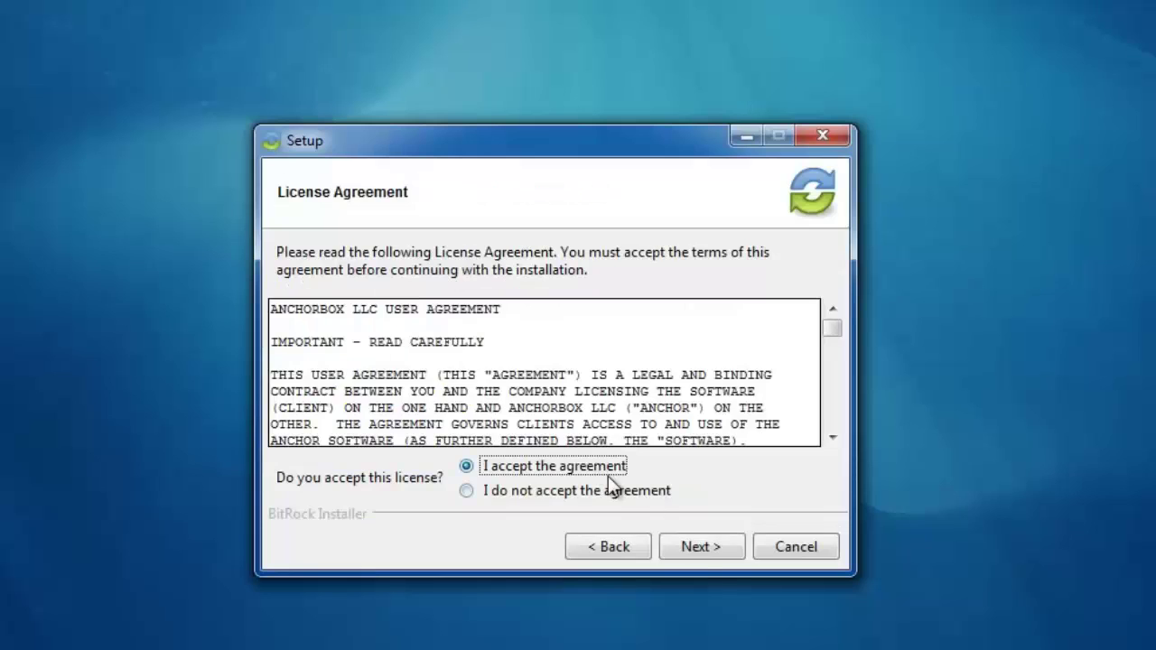
left_click(696, 548)
left_click(695, 546)
left_click(704, 548)
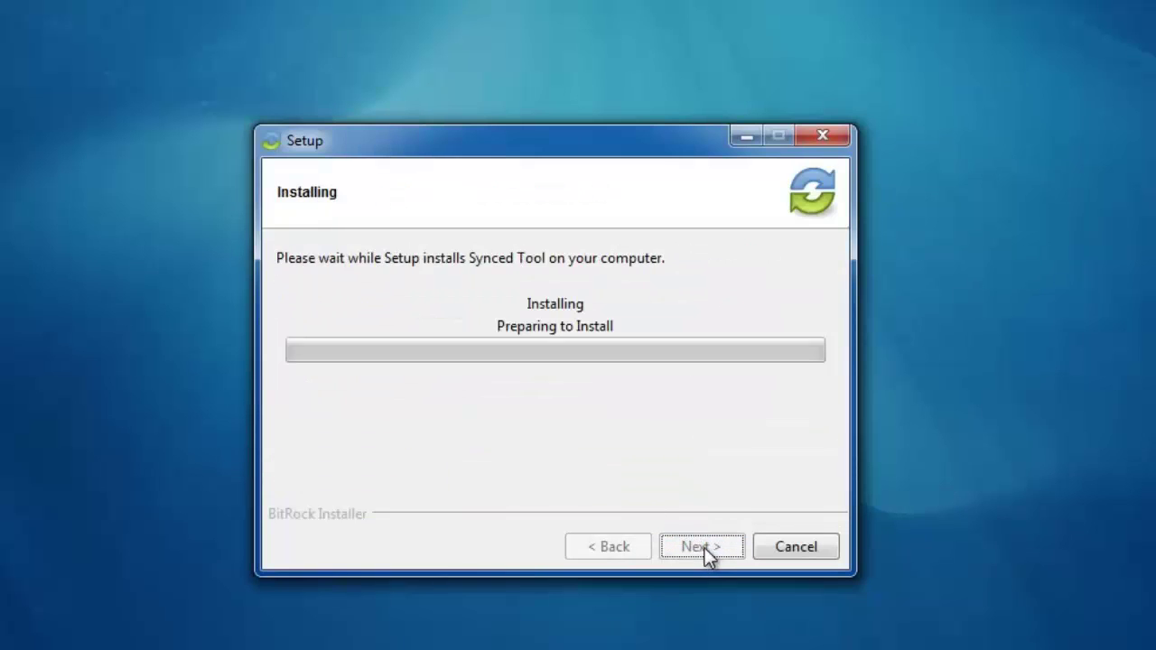
left_click(702, 546)
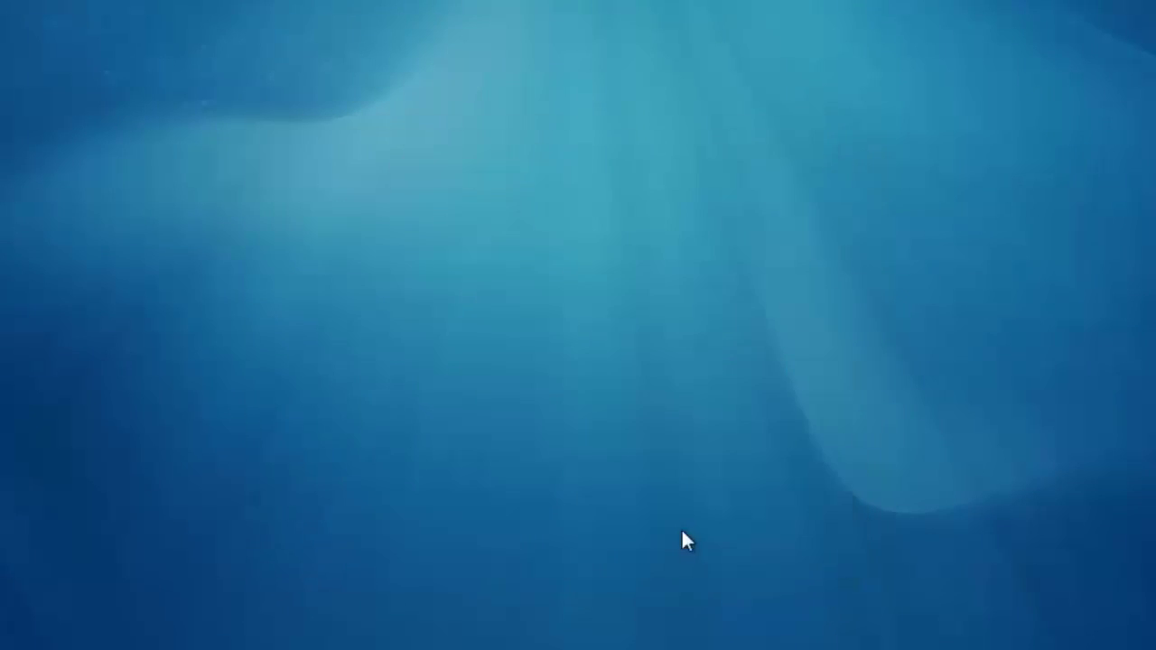
Log the agent in with the account e-mail and password, choose Typical, and open SyncedFolder.
left_click(673, 432)
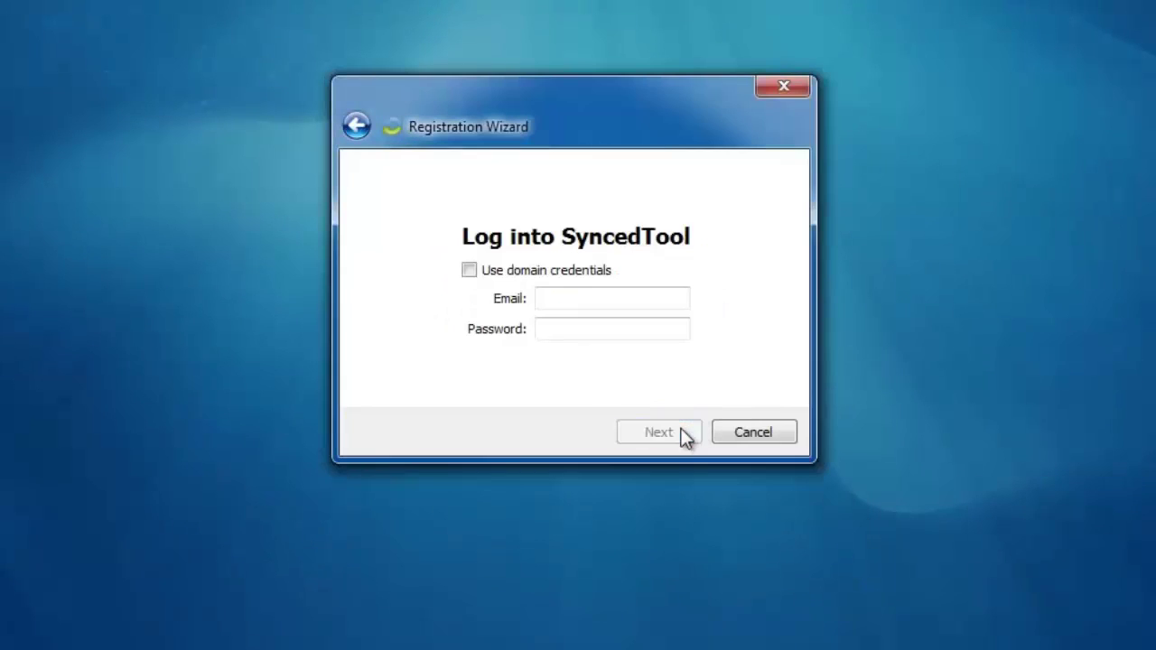
left_click(597, 299)
key("Tab")
type("password")
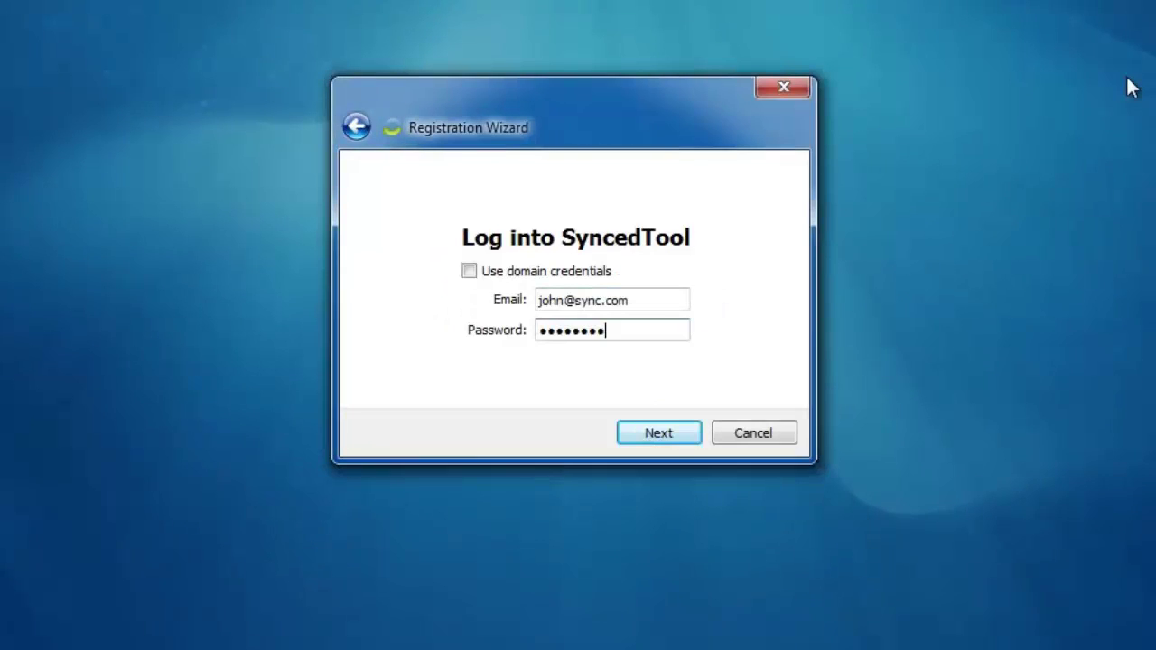
key("Return")
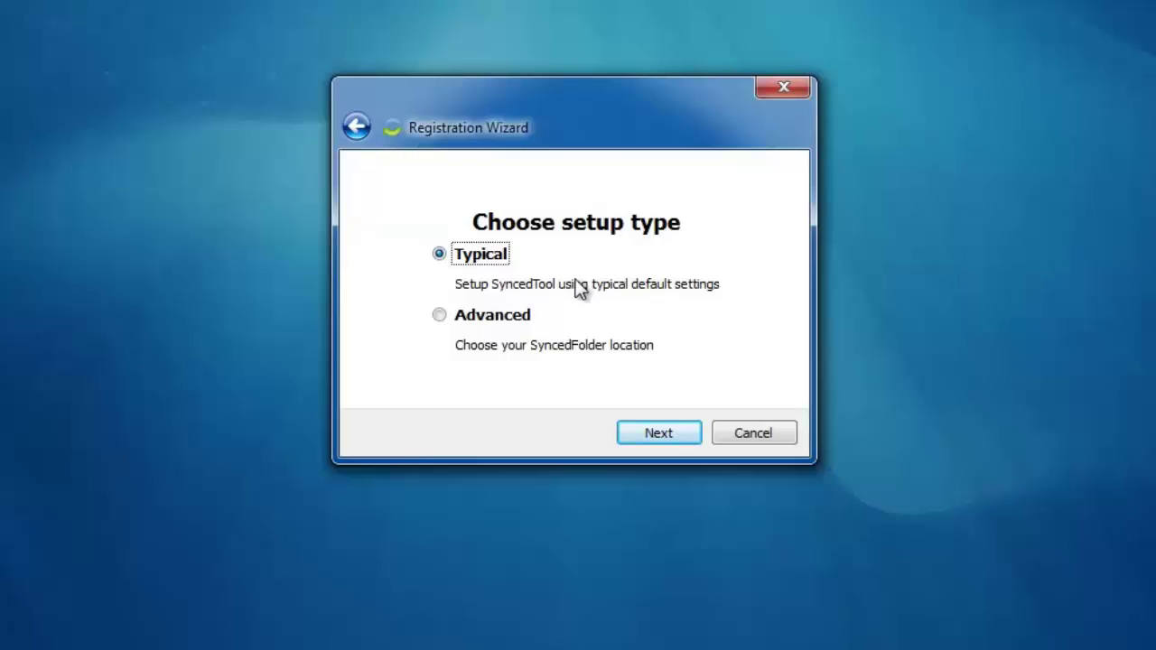
left_click(670, 433)
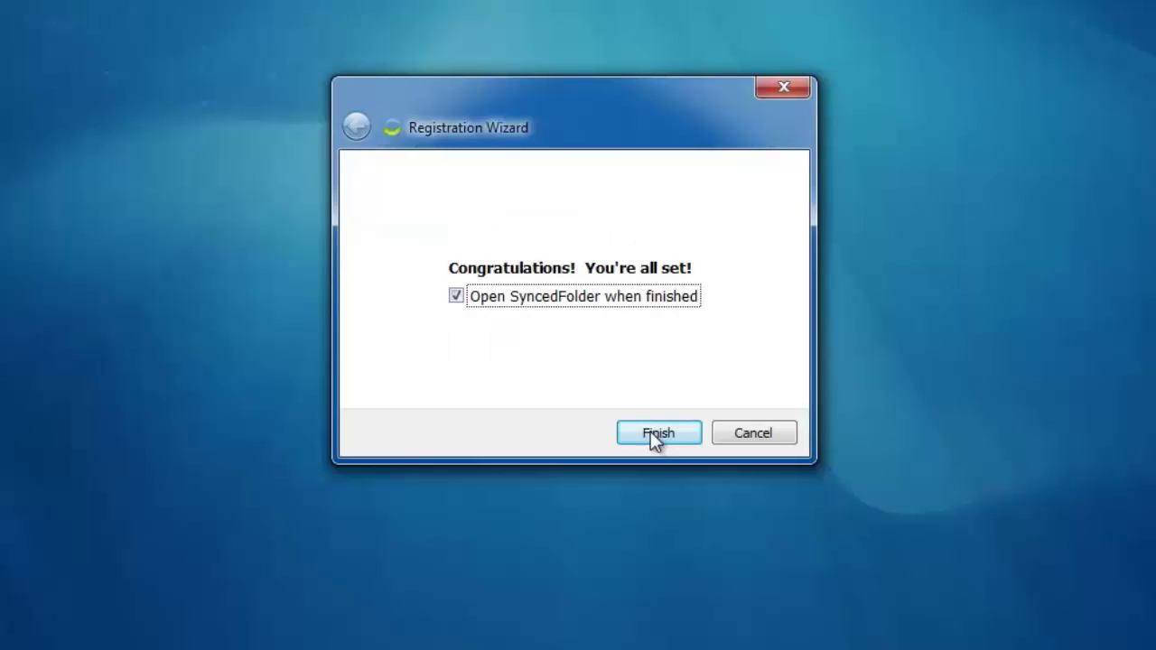
left_click(655, 435)
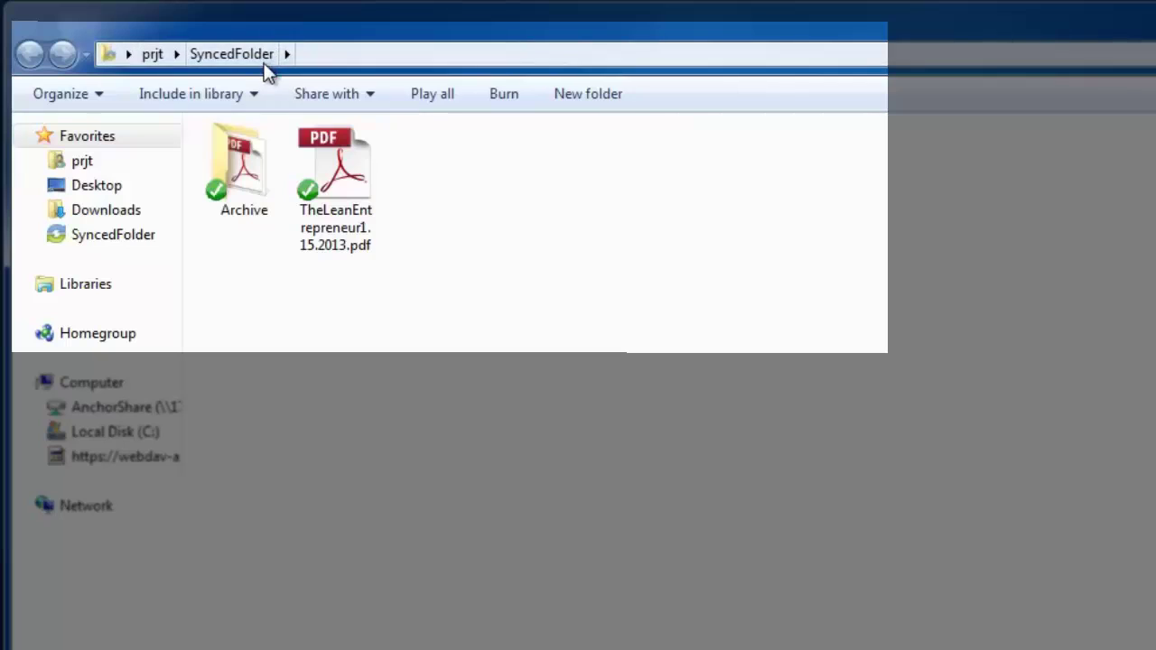
Check SyncedFolder's path and look inside the Archive folder, then return.
left_click(360, 61)
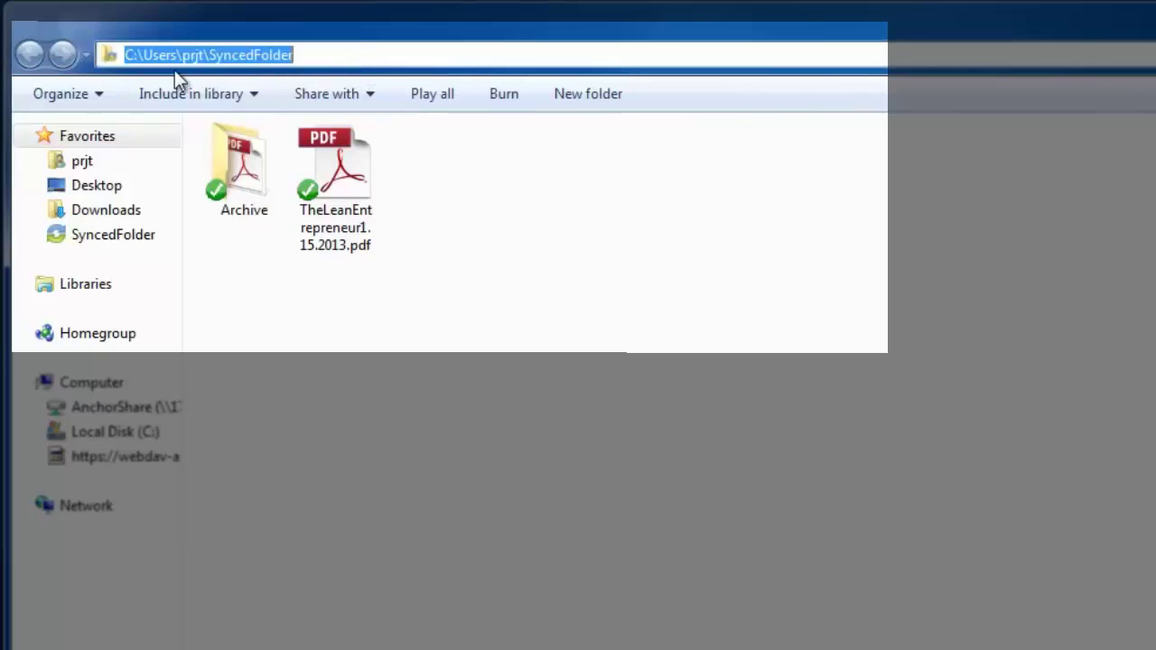
left_click(461, 290)
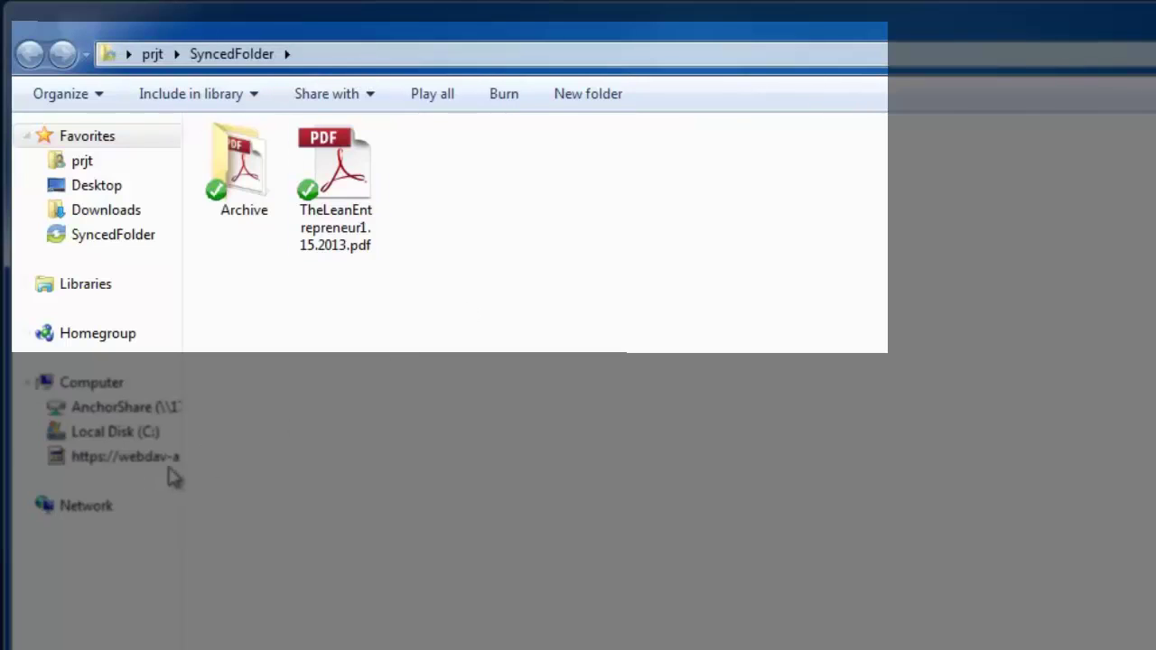
double_click(261, 182)
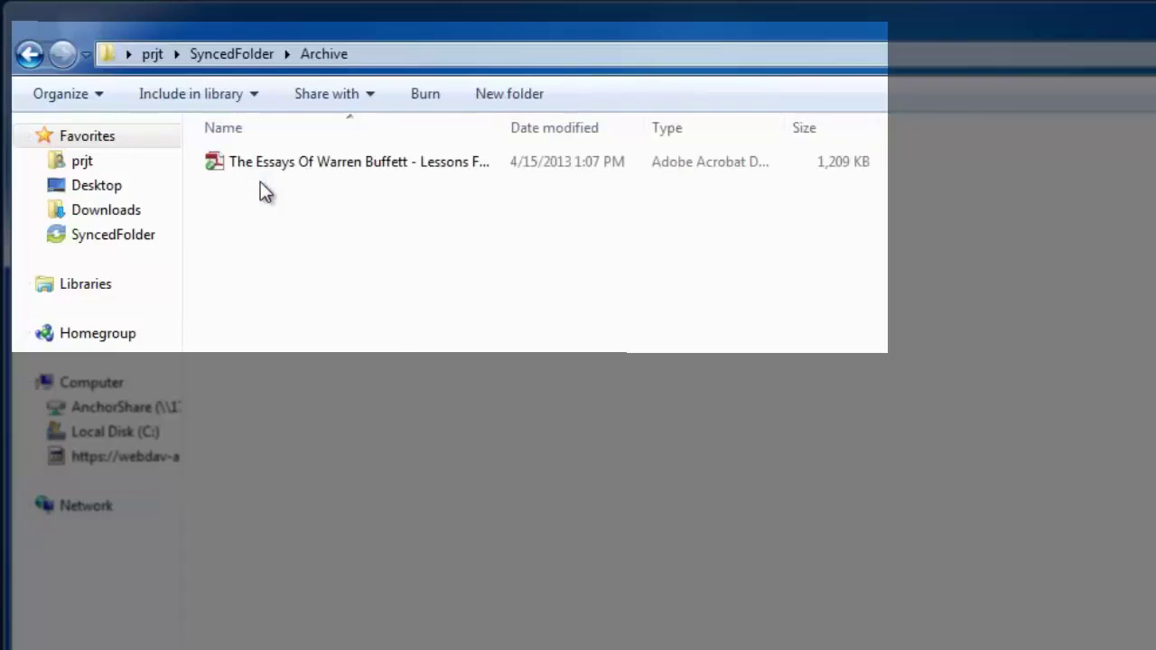
left_click(30, 53)
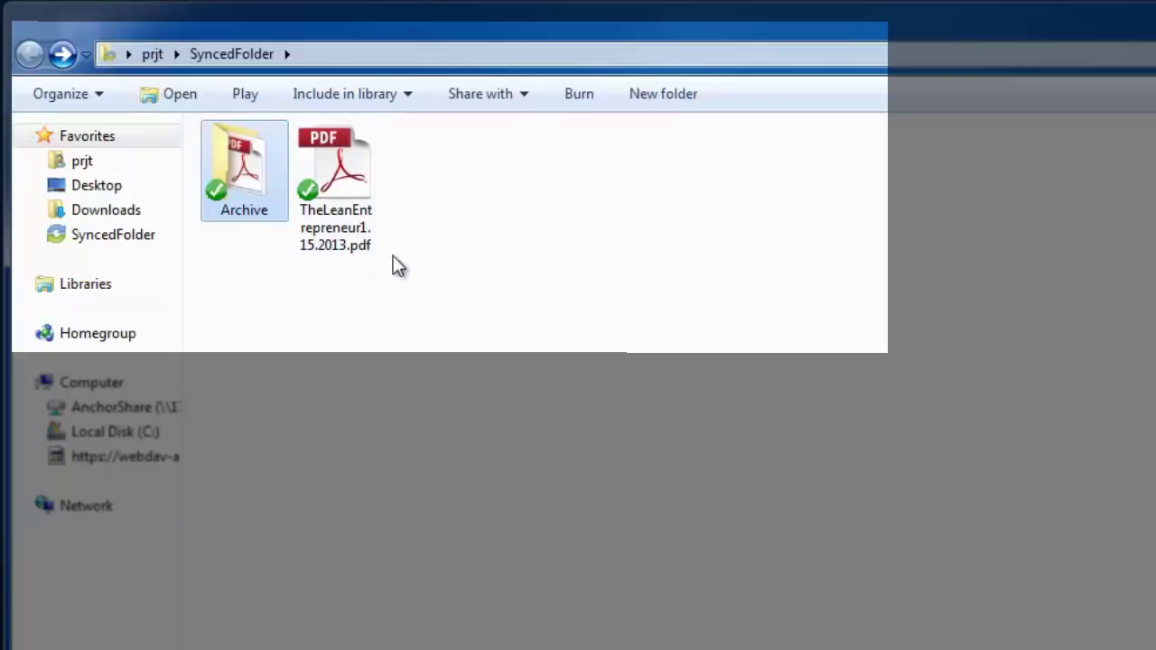
left_click(459, 386)
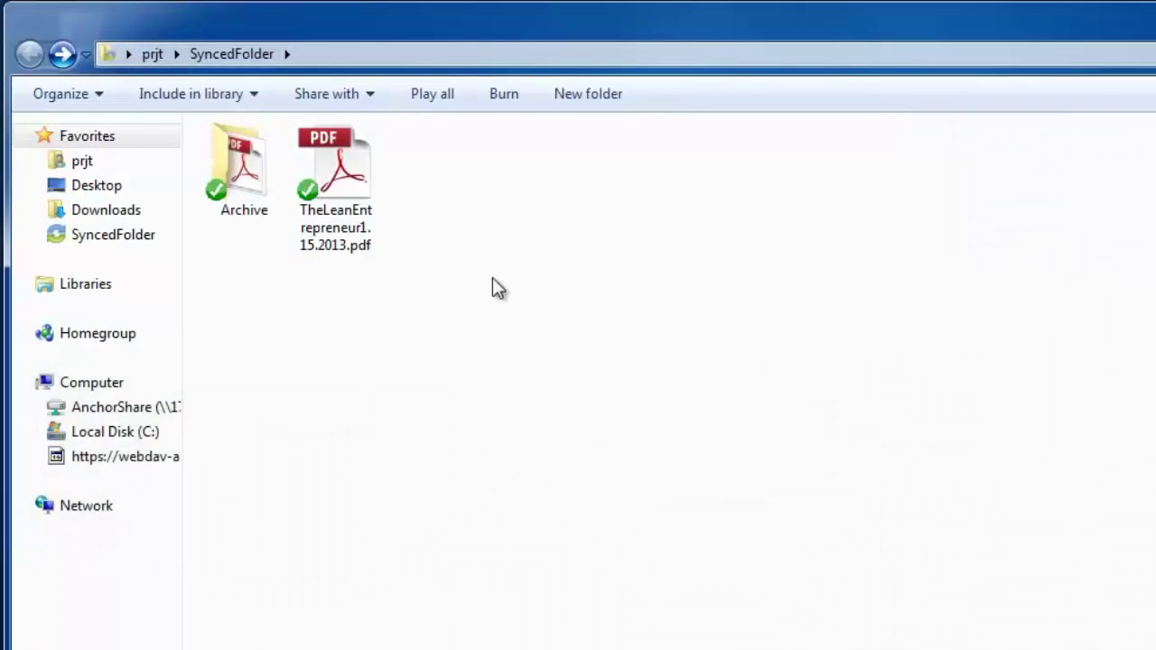
Create a new text document in SyncedFolder named Text.txt.
right_click(507, 246)
mouse_move(635, 632)
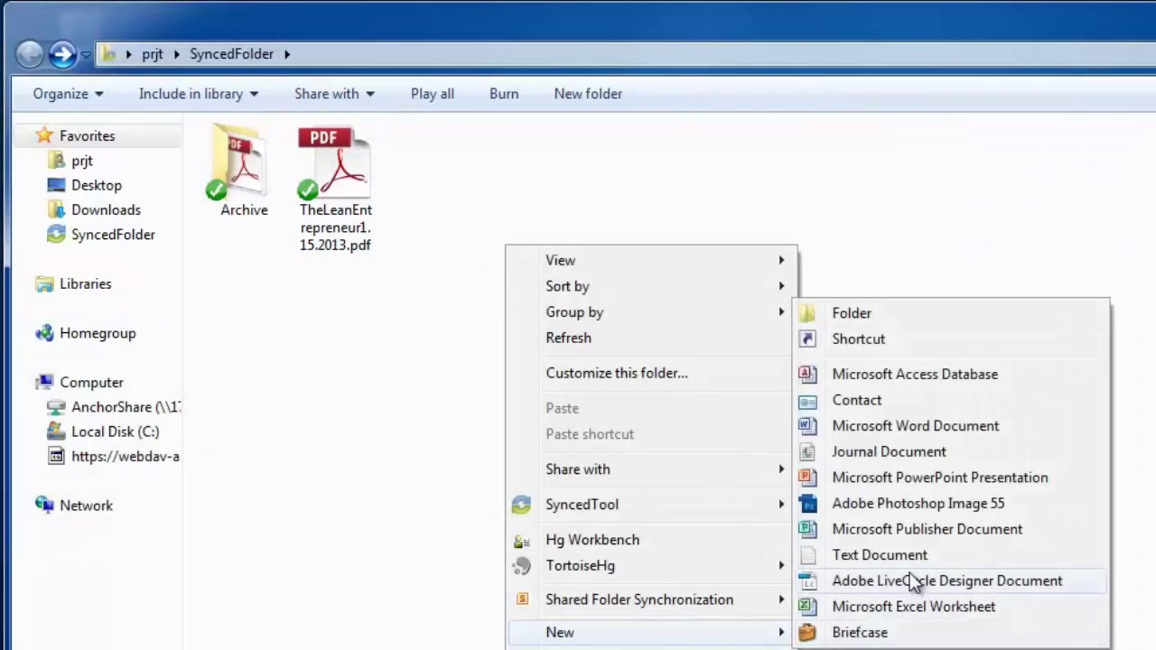
left_click(912, 554)
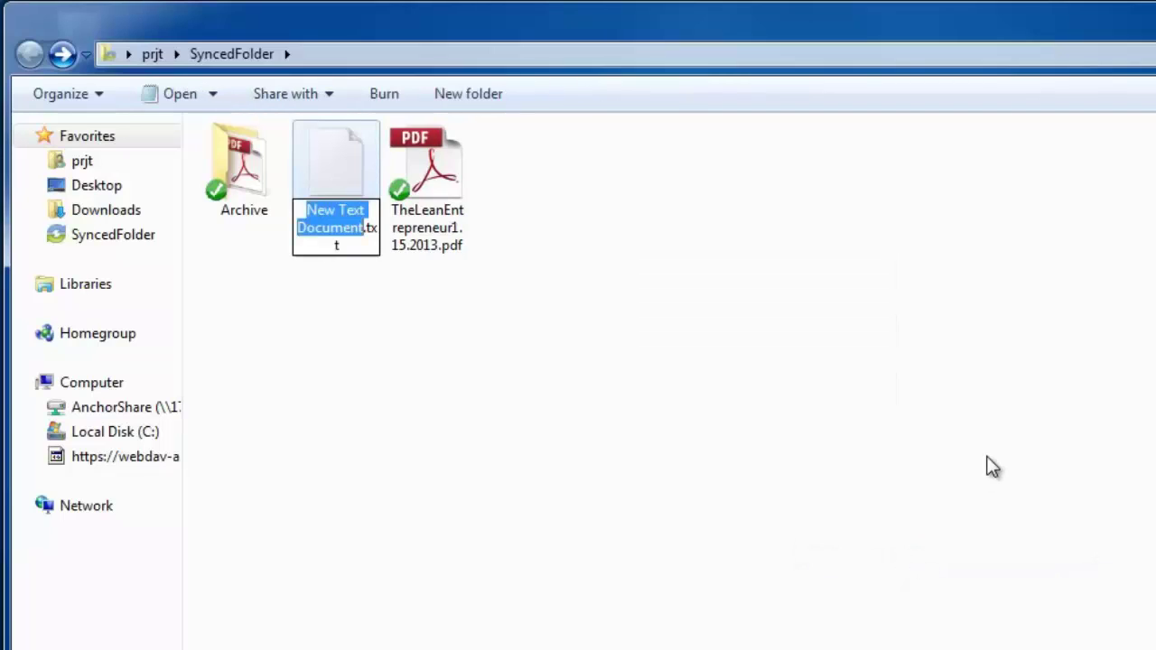
type("Text")
key("Return")
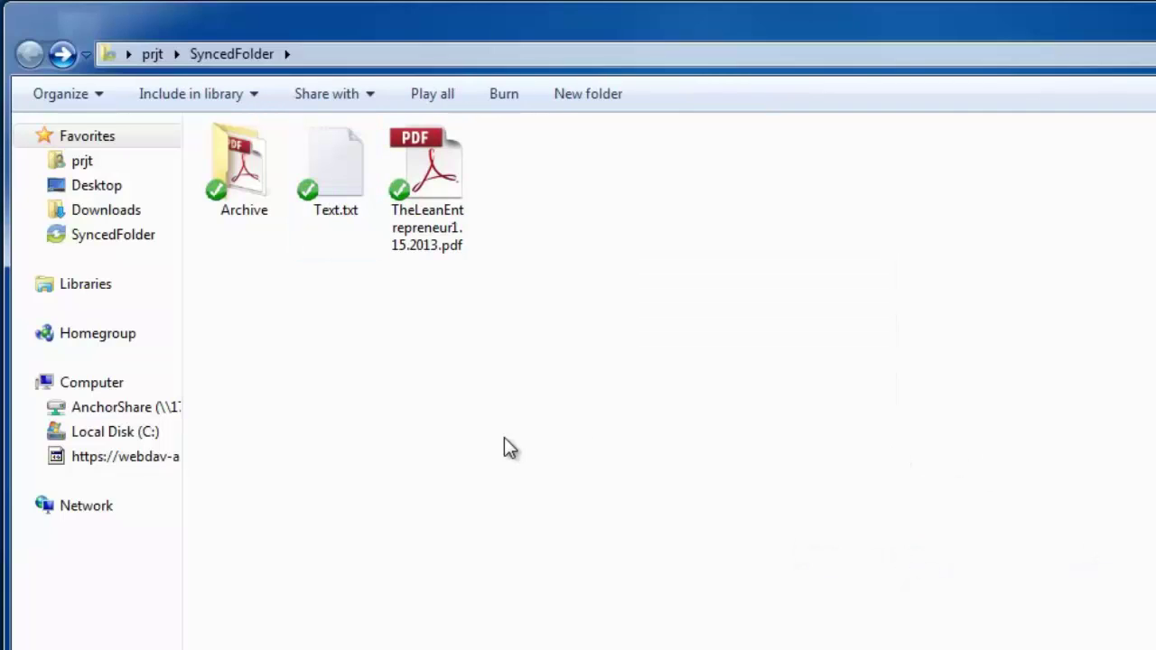
Write 'Hey, this is a change.' in Text.txt and save it.
double_click(343, 181)
type("Hey, this is a change.")
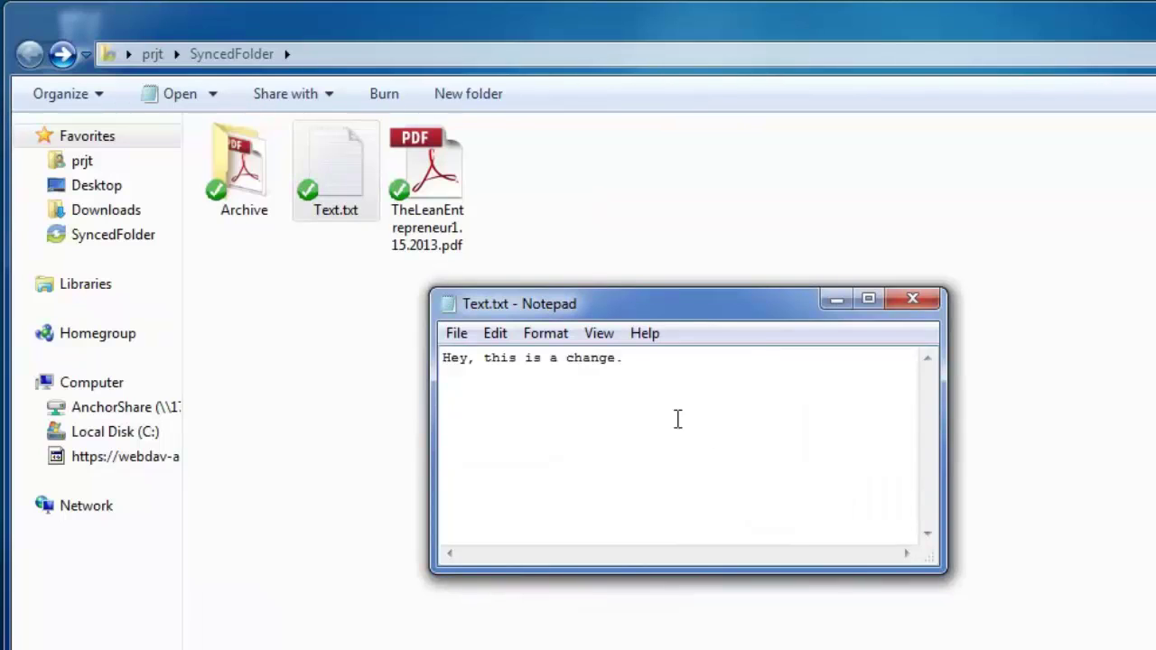
left_click(456, 333)
left_click(495, 412)
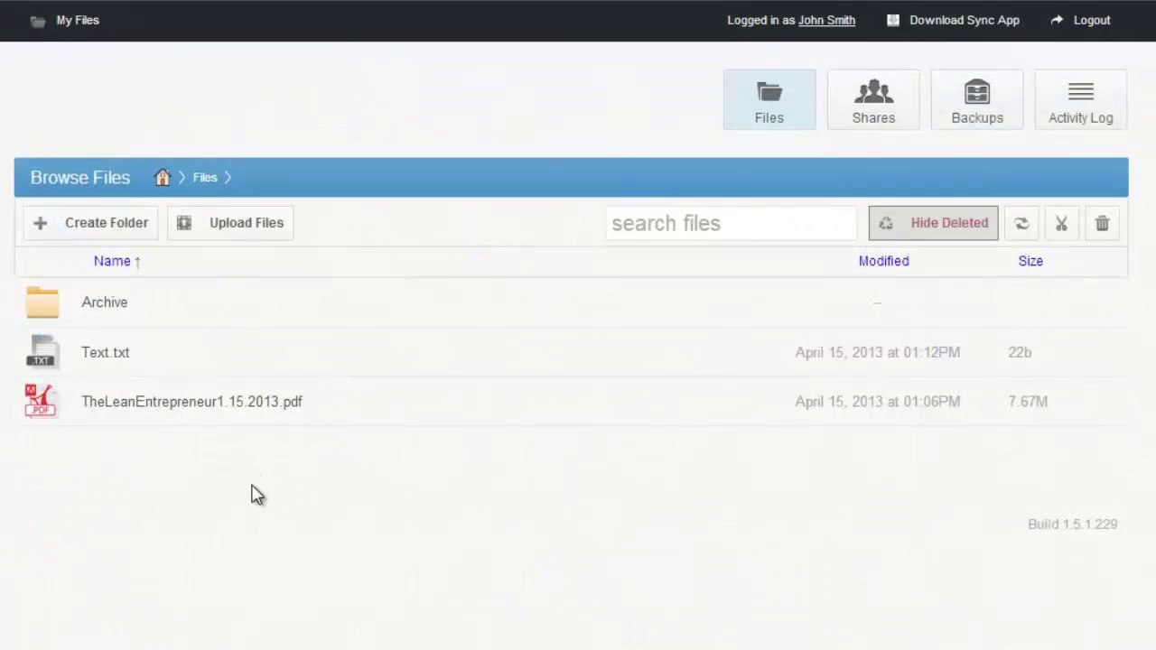
Check Text.txt in the online Files list, then delete it locally to the Recycle Bin.
right_click(187, 355)
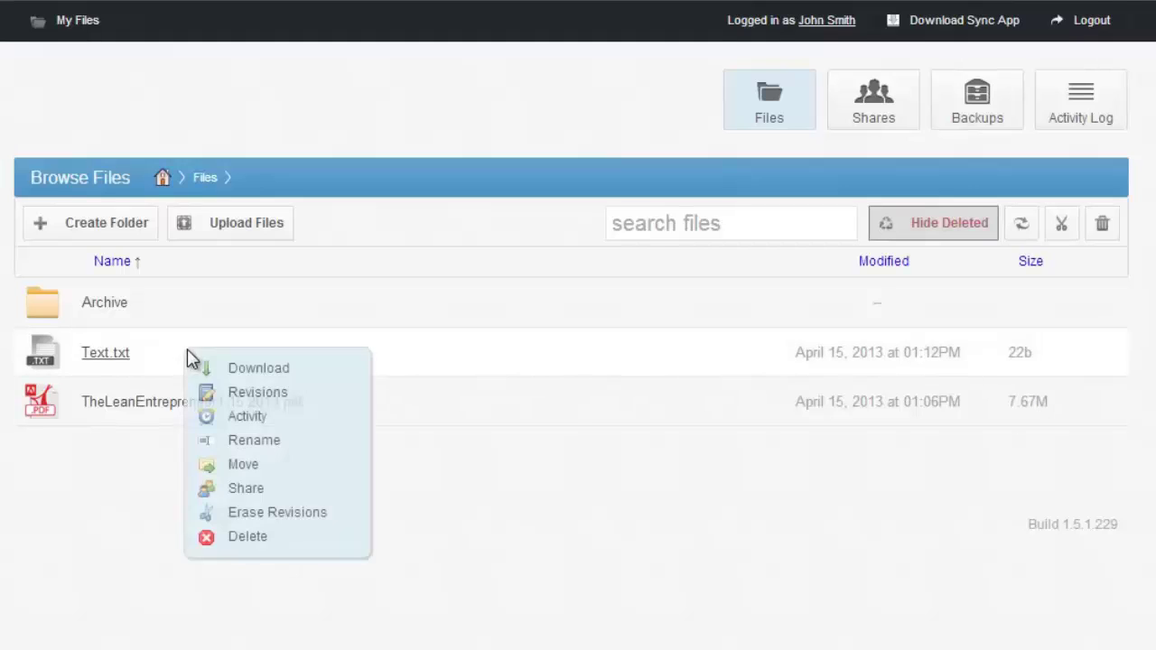
left_click(271, 394)
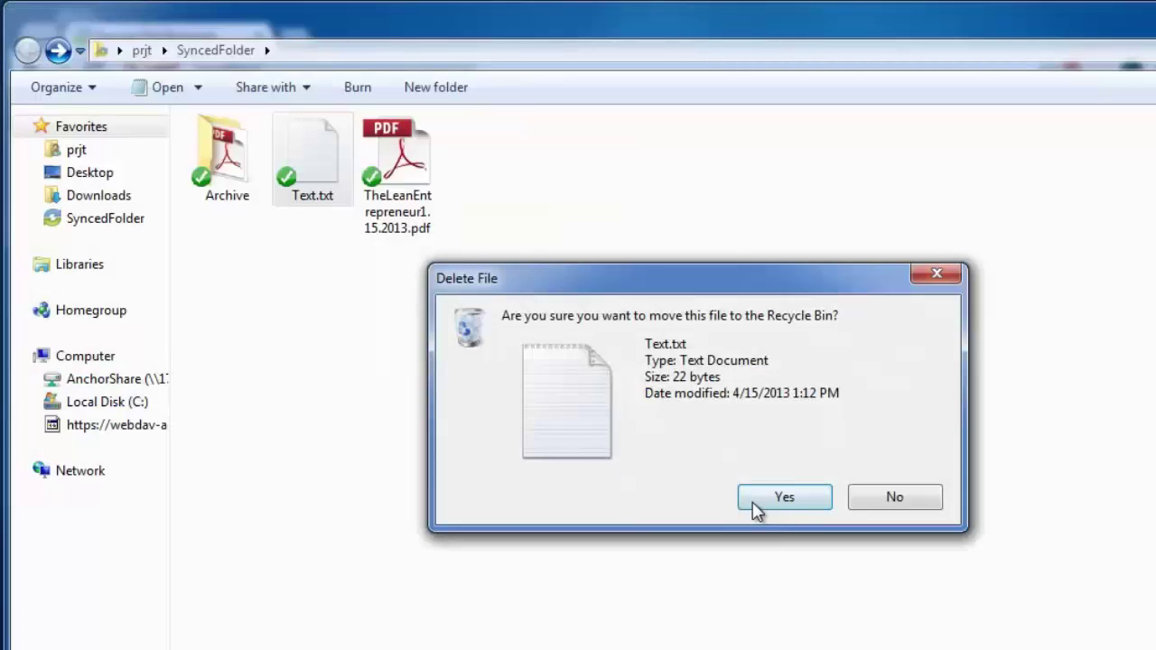
left_click(757, 508)
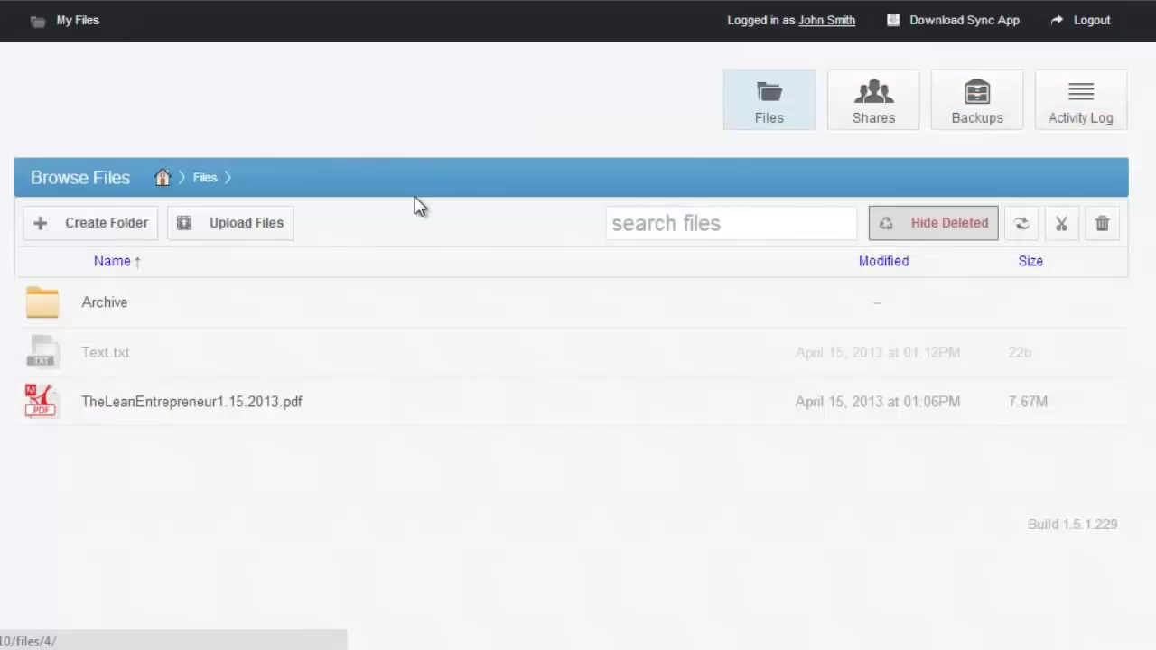
Restore the deleted Text.txt from the portal, then check its SyncedTool menu in Explorer.
right_click(251, 351)
left_click(388, 395)
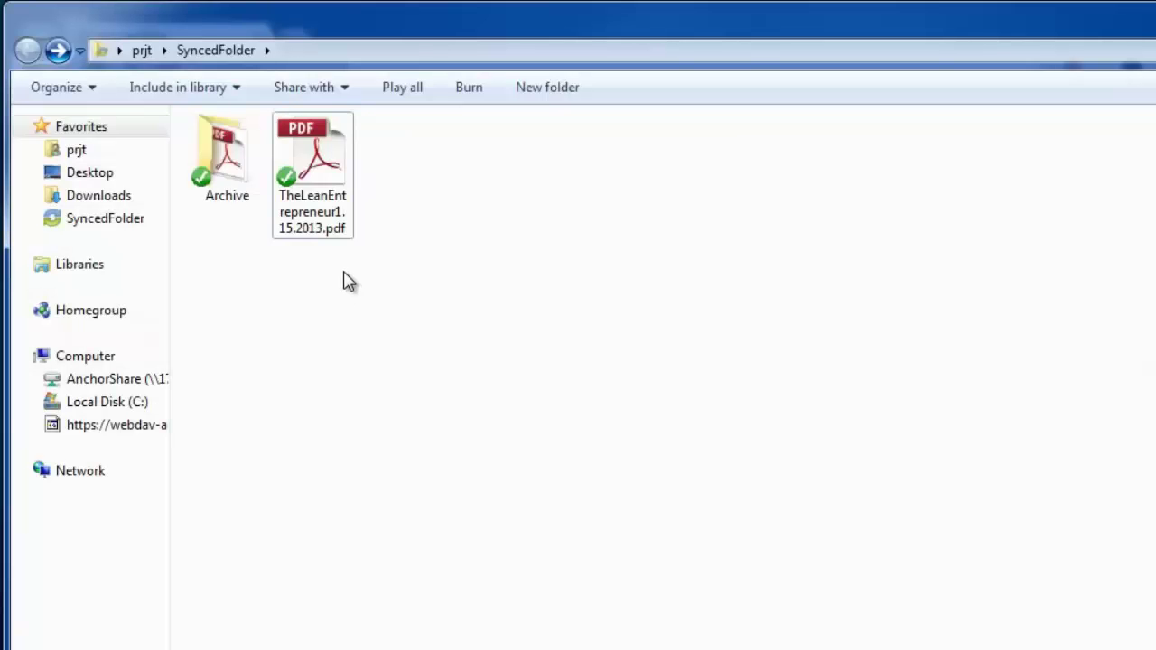
right_click(302, 169)
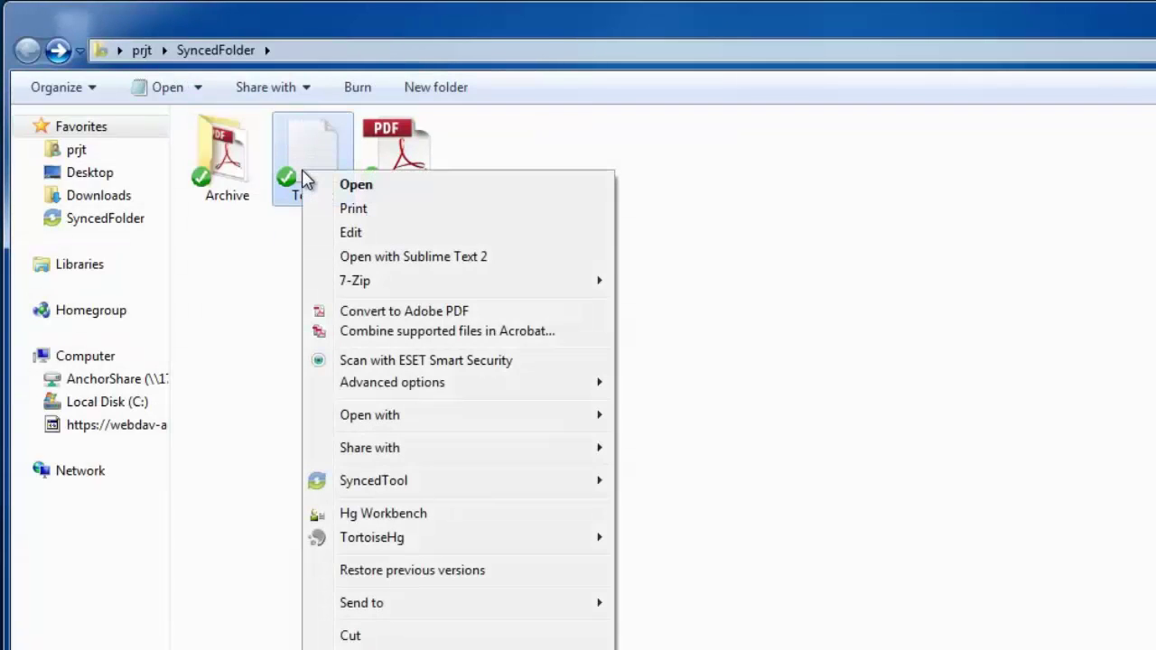
mouse_move(463, 488)
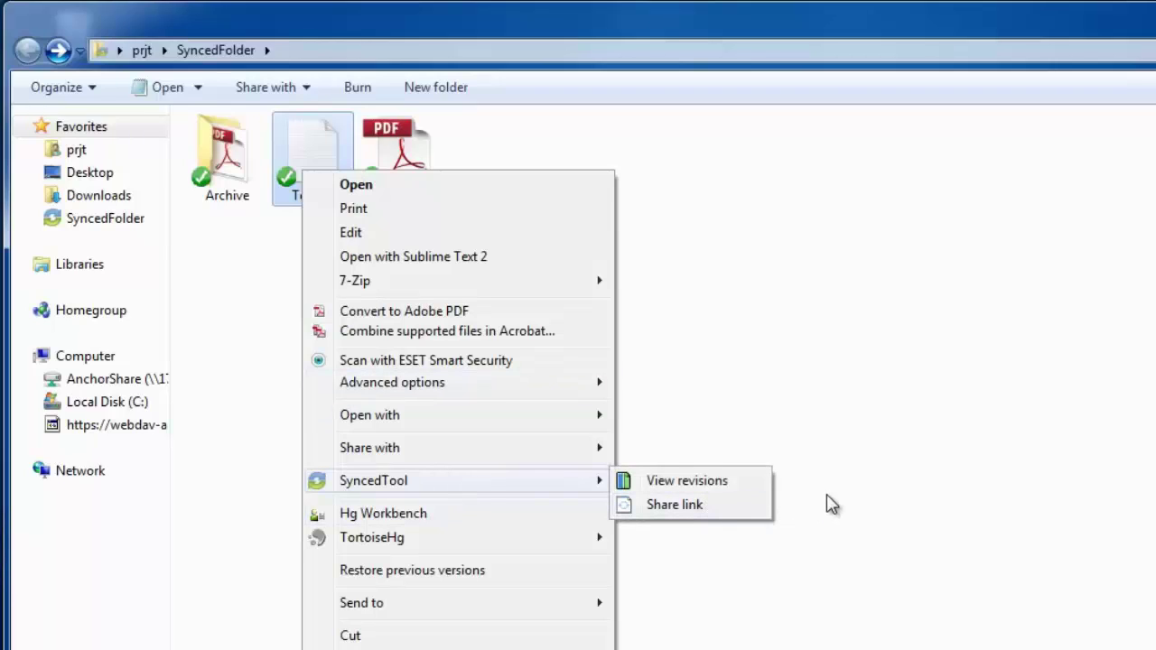
left_click(854, 500)
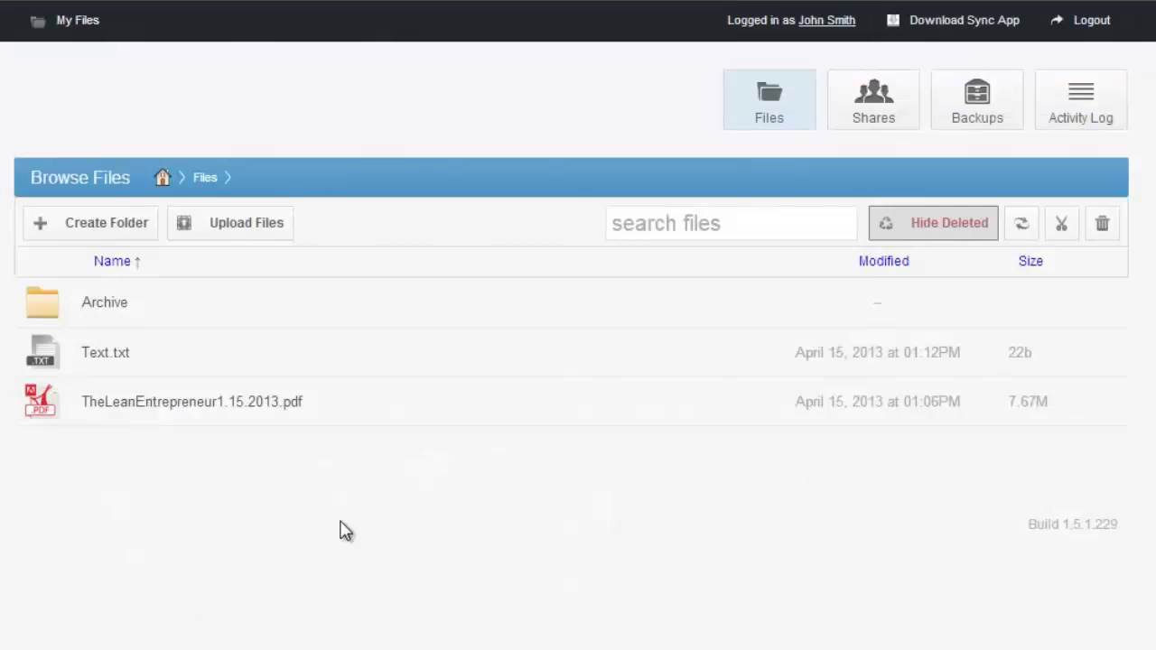
Create a new backup of C:\Intel on BRANSON, then open the local Intel folder.
left_click(976, 126)
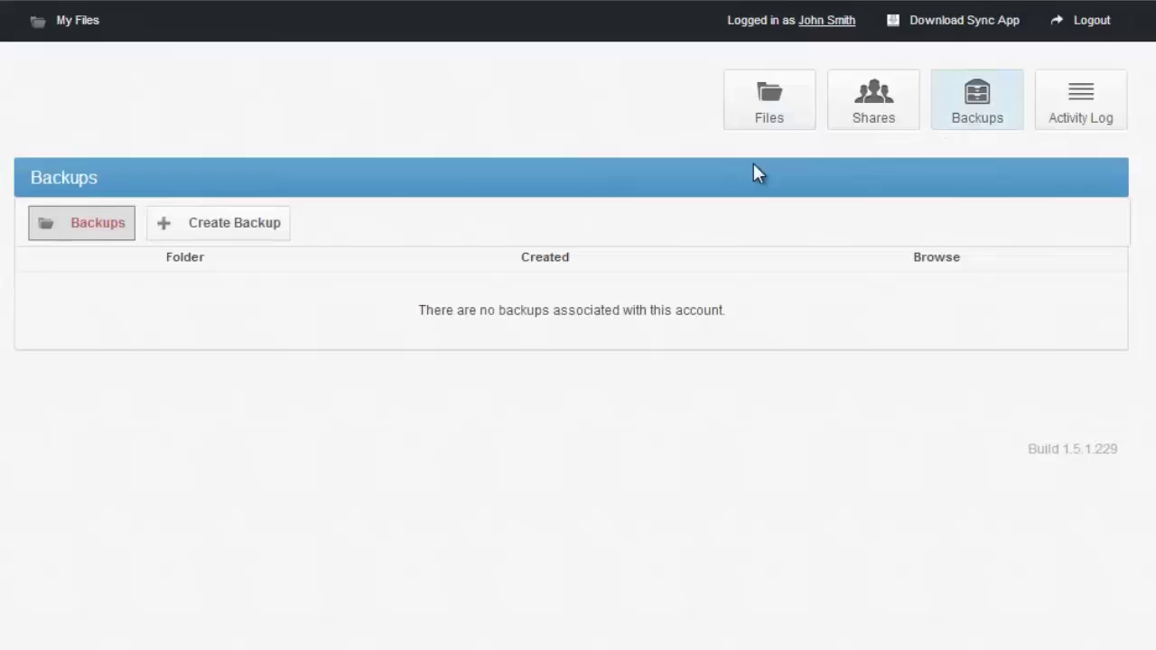
left_click(229, 236)
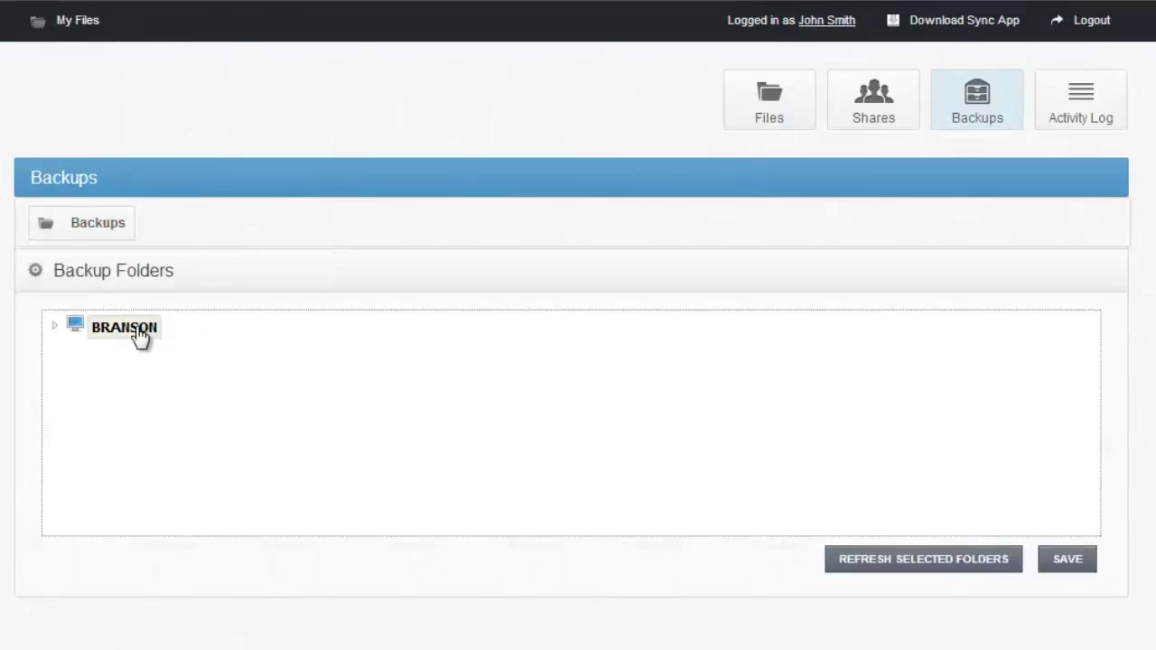
double_click(103, 328)
double_click(114, 353)
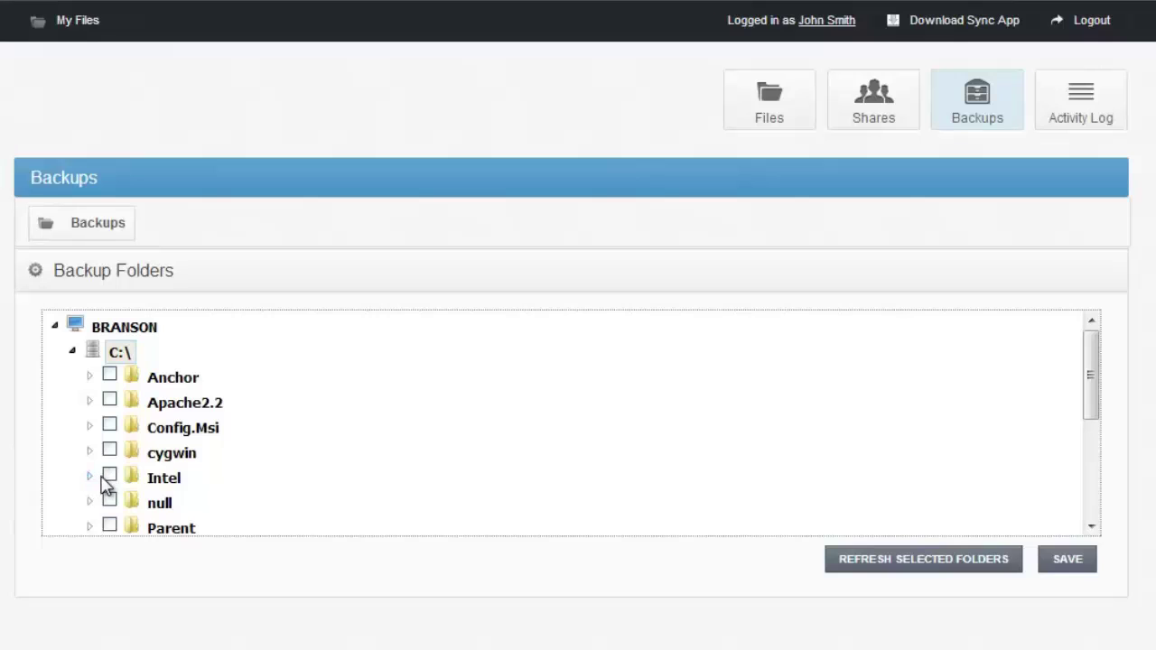
left_click(109, 476)
left_click(1059, 556)
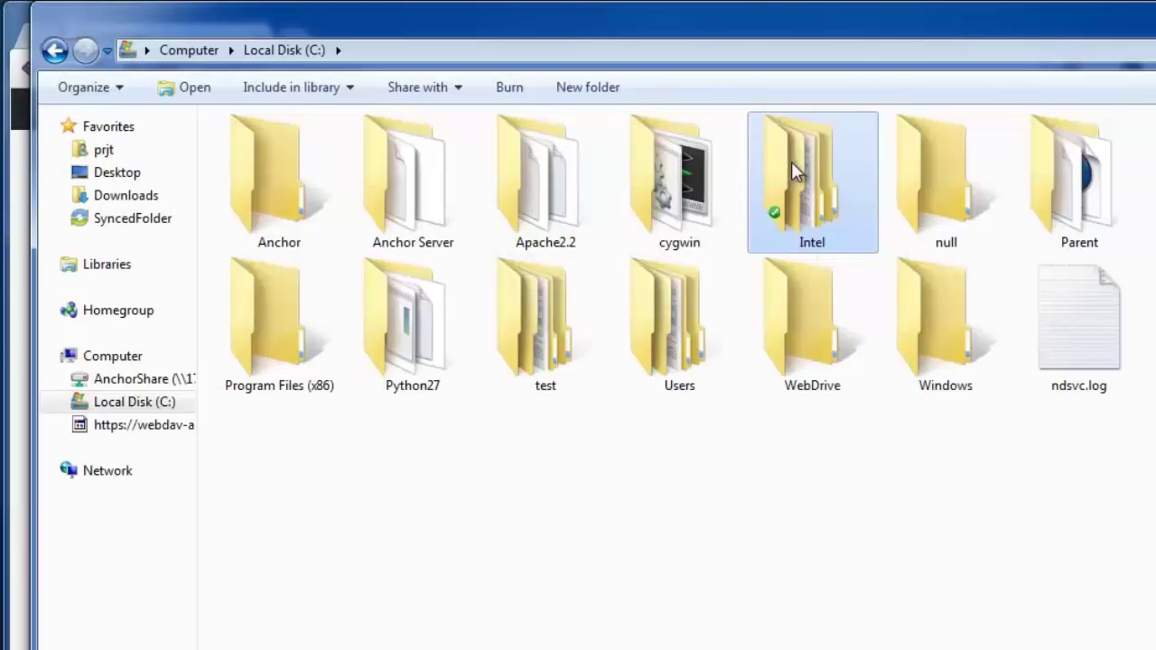
double_click(781, 212)
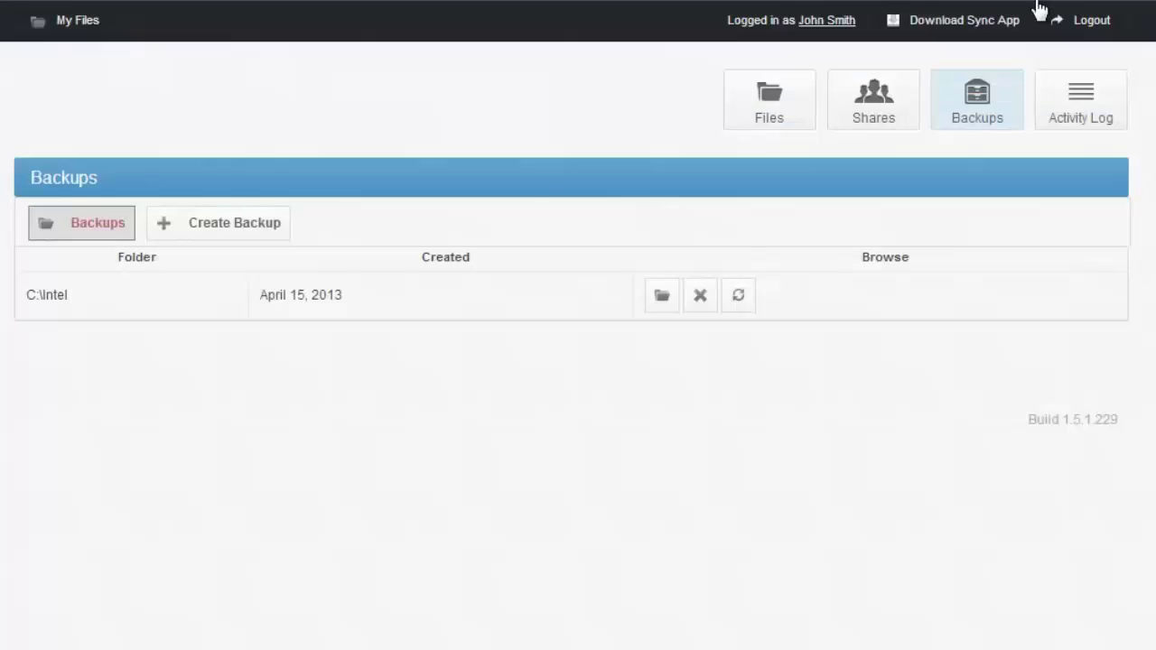
Browse the C:\Intel backup's Logs folder online, showing Archive, Files and AdminProcess.xlsx.
left_click(662, 304)
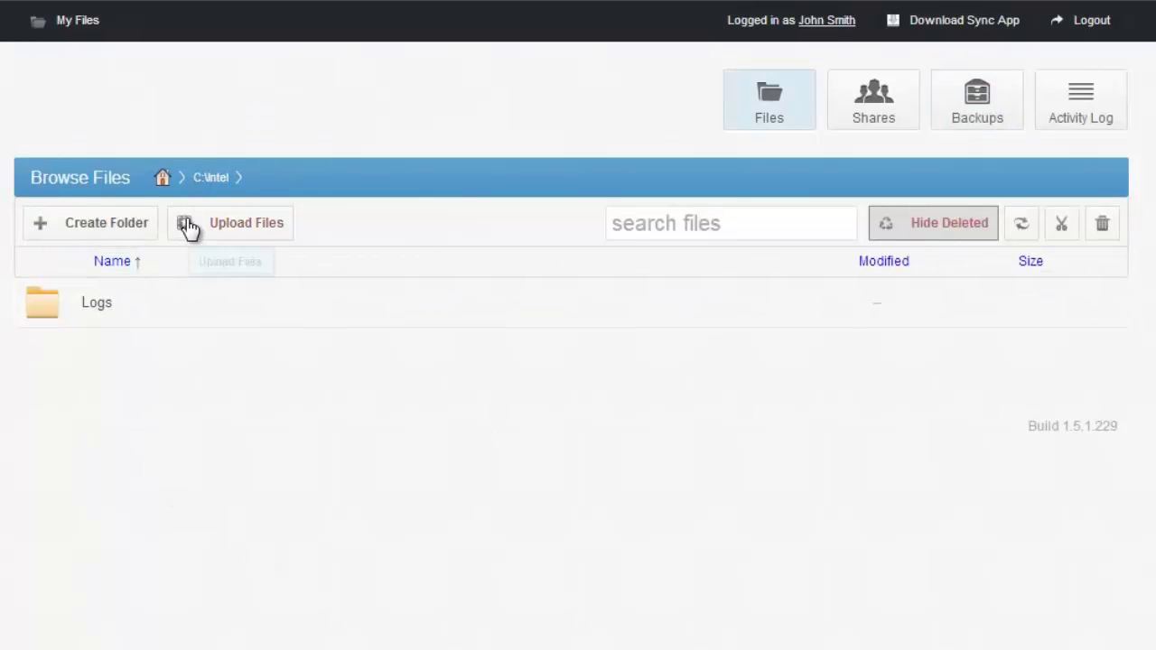
left_click(154, 321)
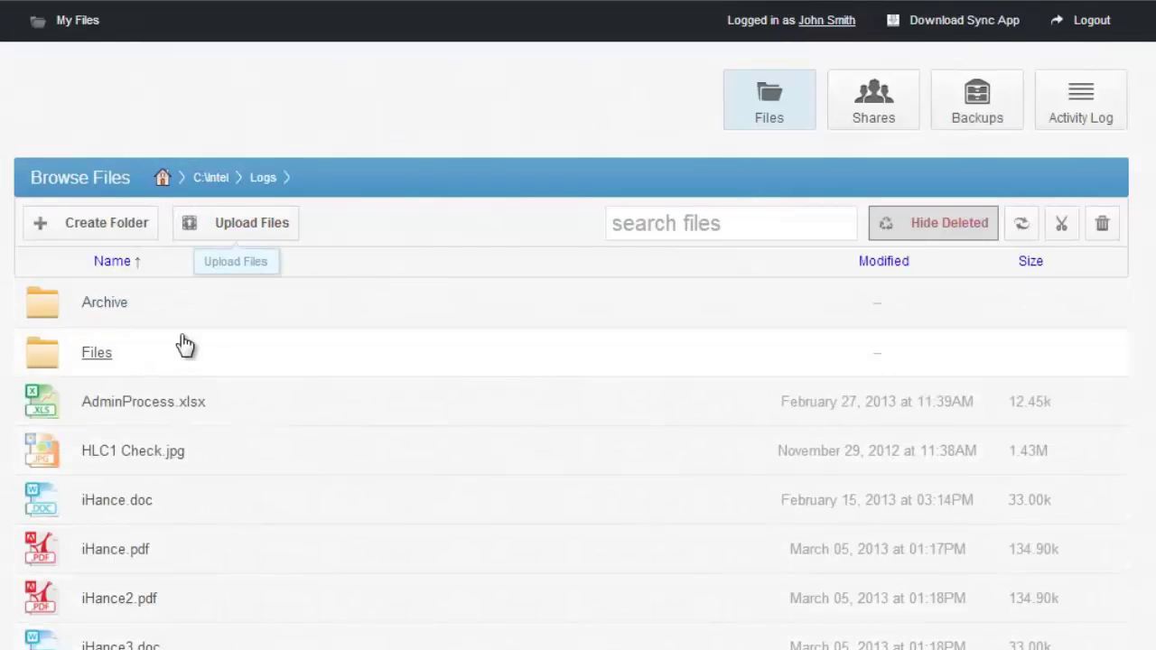
scroll(180, 343, "down", 5)
scroll(137, 335, "up", 5)
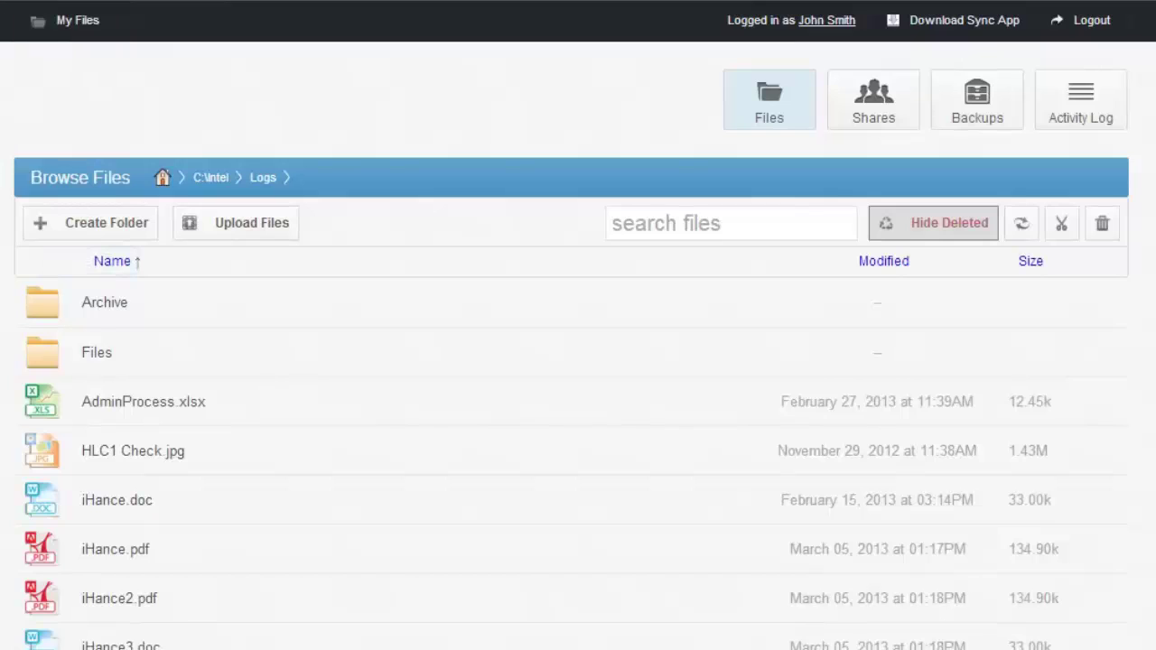